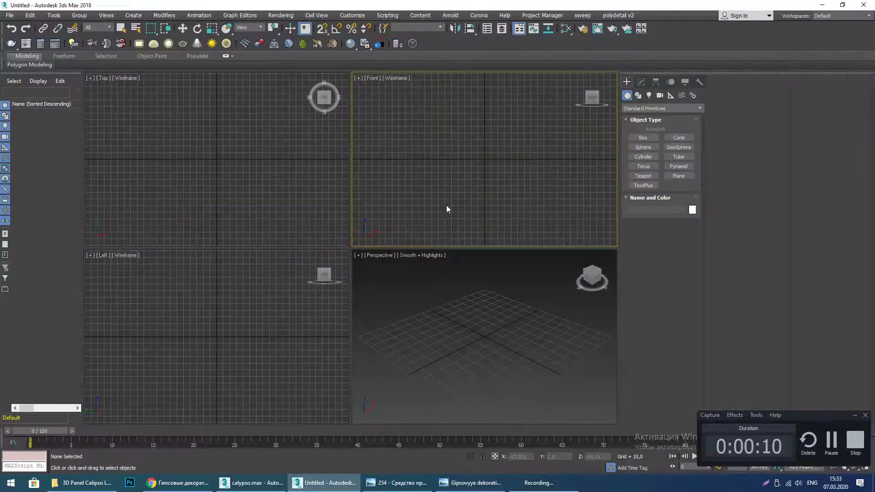
Maximize the Front viewport and draw a tall box about 110 long, 29 wide and 133 high near the origin.
left_click(485, 307)
left_click(439, 166)
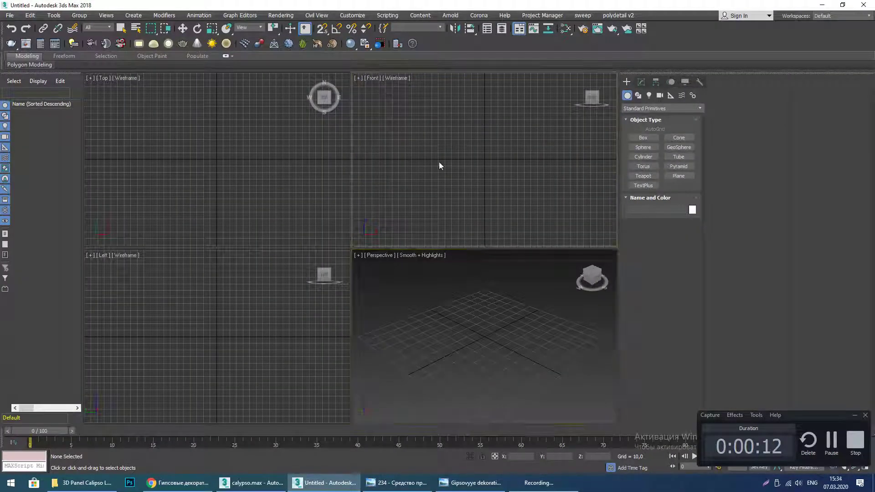
key("alt+w")
left_click(643, 137)
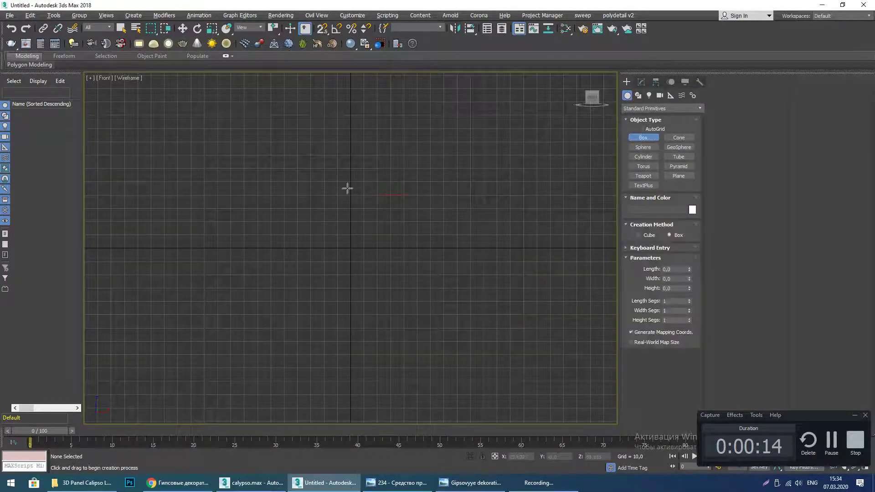
left_click_drag(340, 185, 378, 329)
left_click(381, 328)
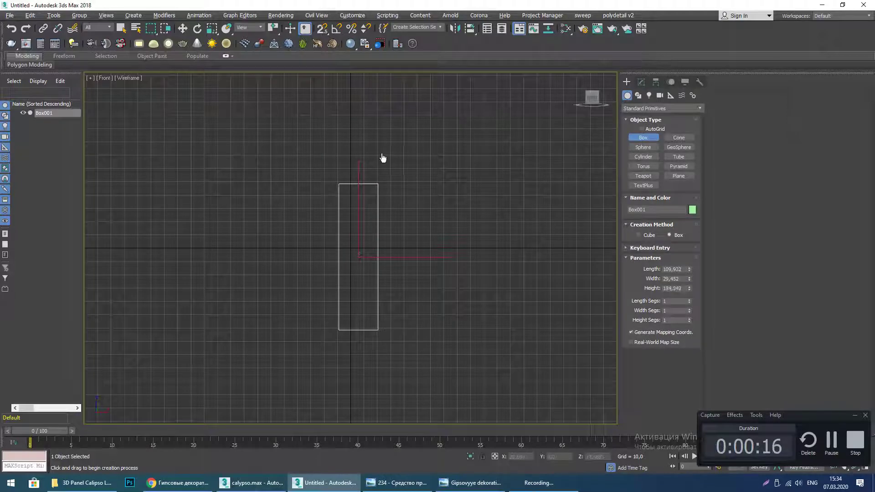
Set the box's height to 5 and its length to 100.
left_click(641, 82)
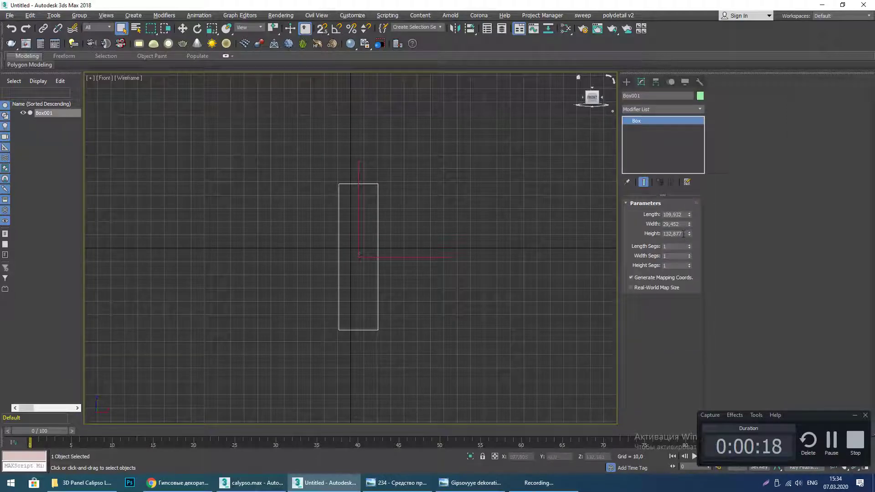
left_click(683, 233)
type("5")
key("Return")
left_click(683, 215)
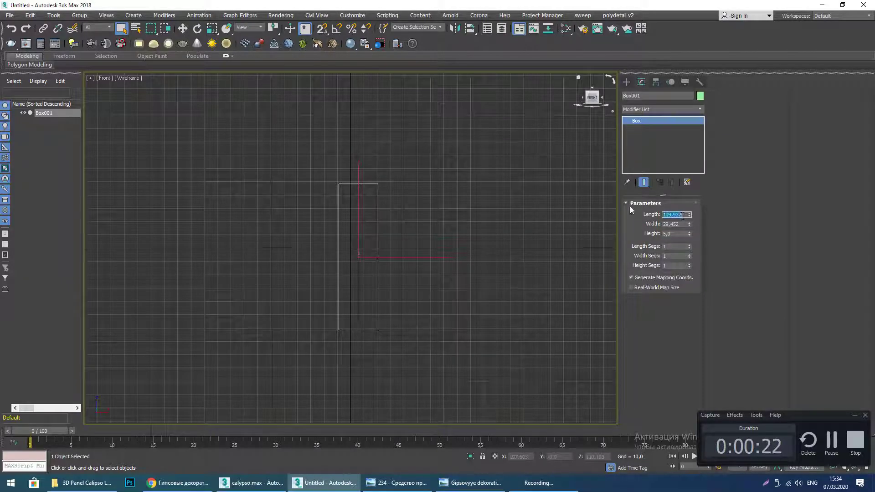
type("100")
key("Return")
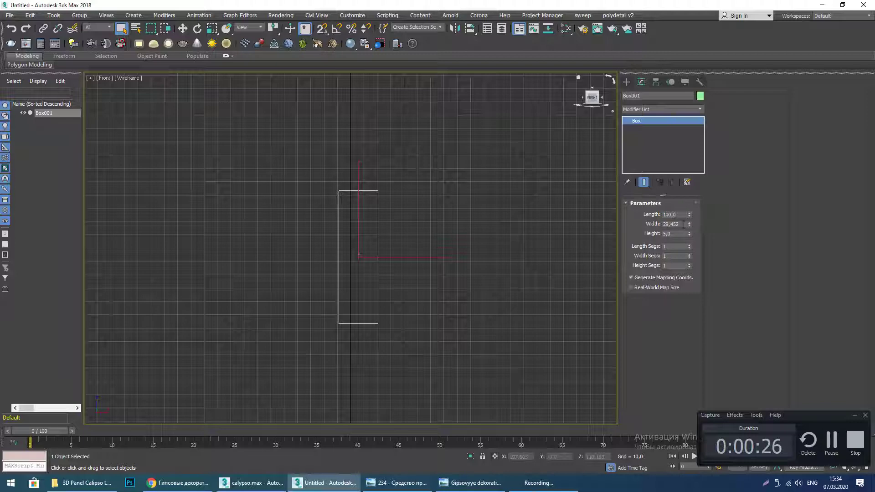
Try widths of 10 and 20 for the box.
left_click(683, 224)
type("10")
key("Return")
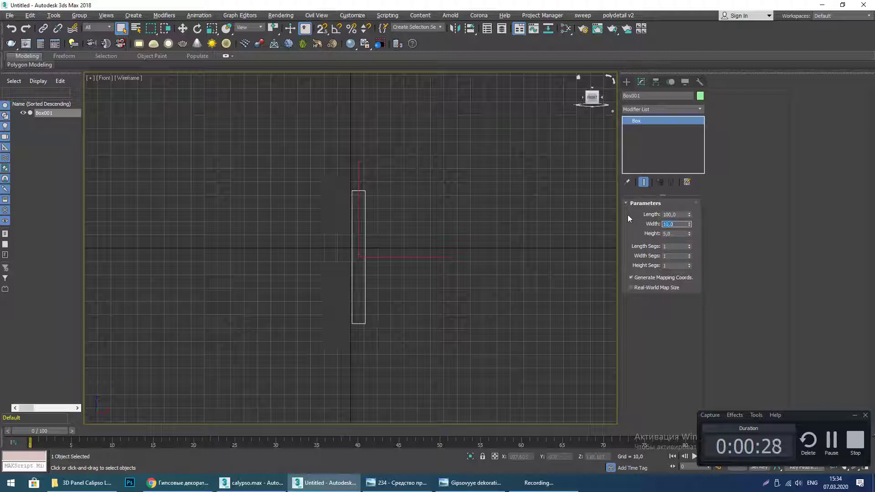
type("20")
key("Return")
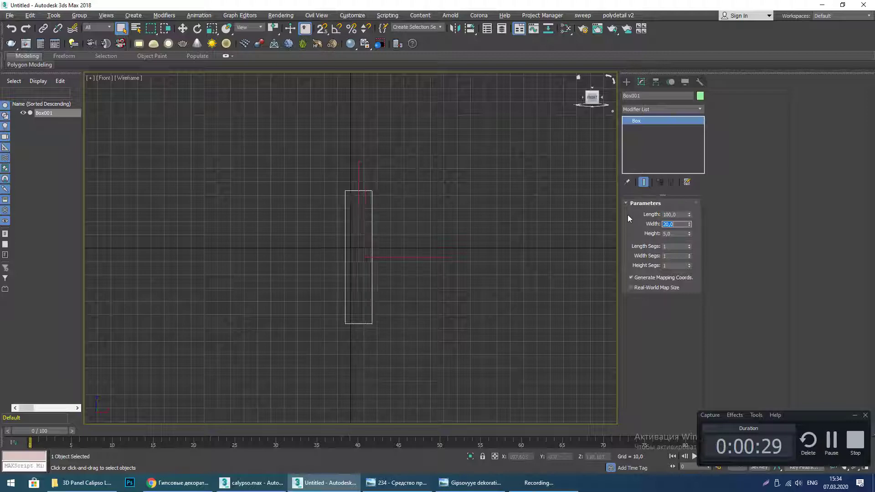
Check the panel's proportions in the reference photo and set the box's width to 15.
left_click(464, 488)
left_click(464, 489)
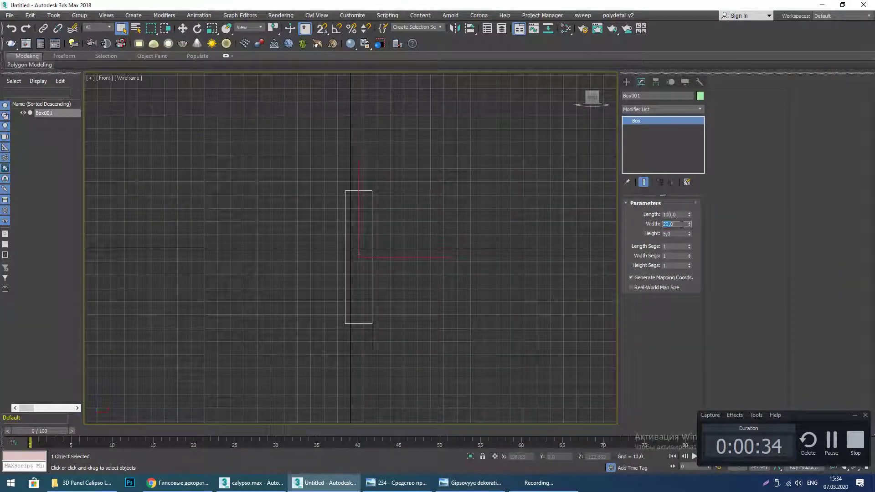
type("15")
key("Return")
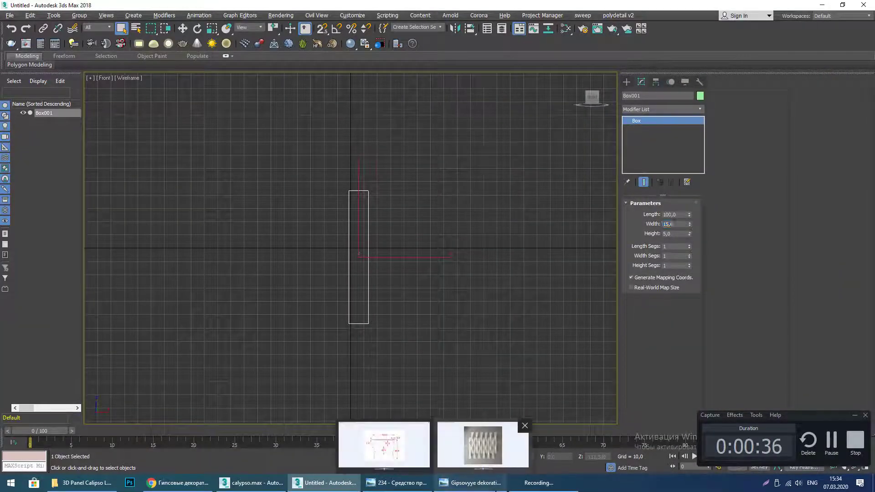
Compare the box in Perspective with the reference photo and set its height to 2.
left_click(492, 481)
left_click(492, 481)
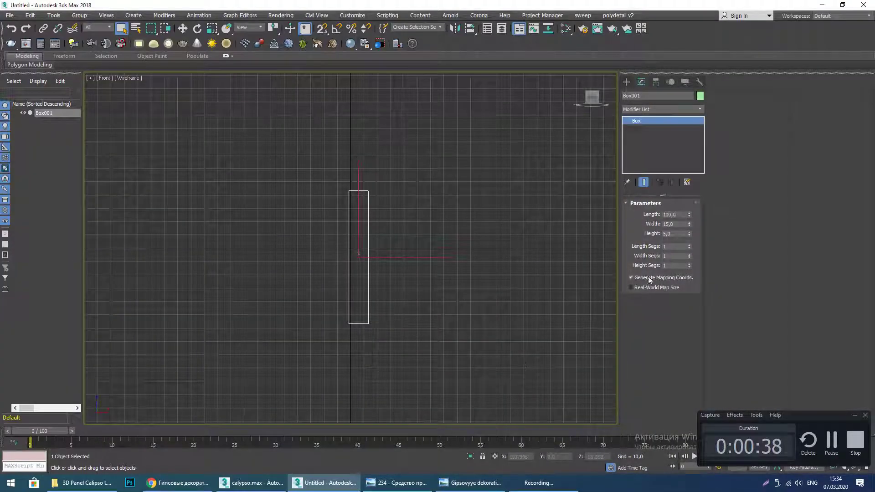
scroll(416, 323, "up", 3)
key("p")
middle_click_drag(388, 243, 406, 253)
left_click(488, 485)
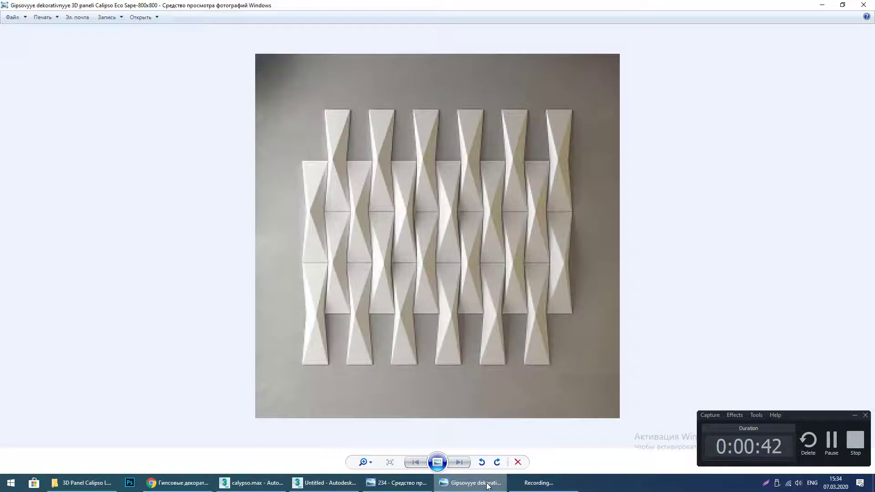
left_click(487, 485)
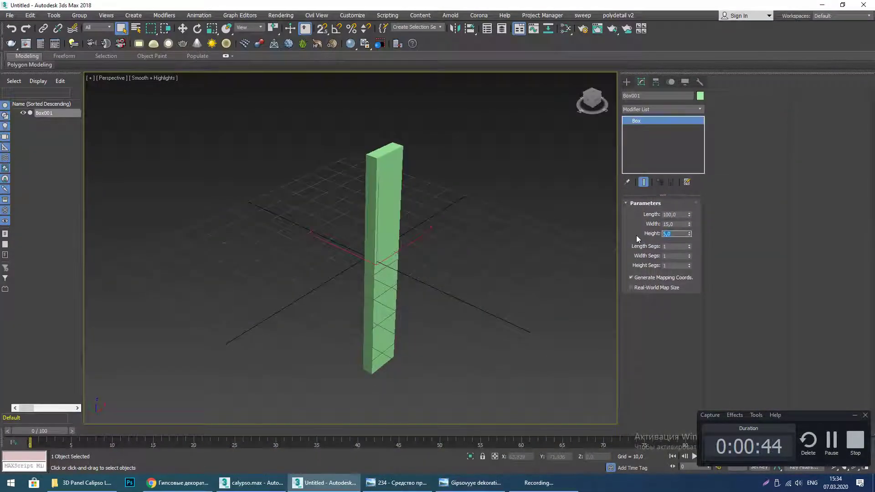
type("2")
key("Return")
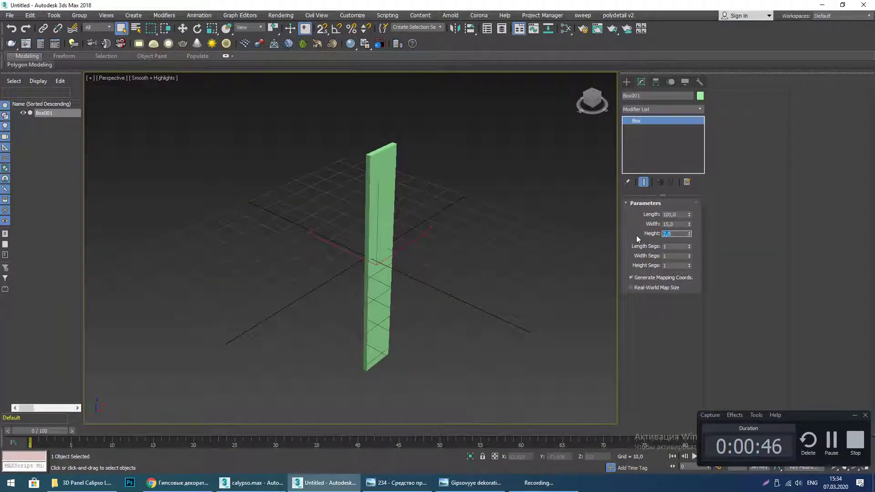
Check the reference photo again and convert the box to an Editable Poly.
key("f")
scroll(579, 240, "up", 3)
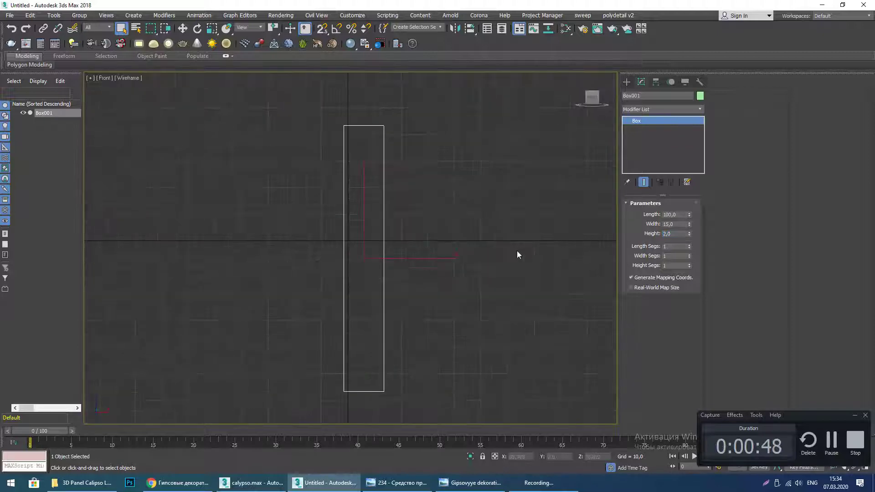
left_click(475, 485)
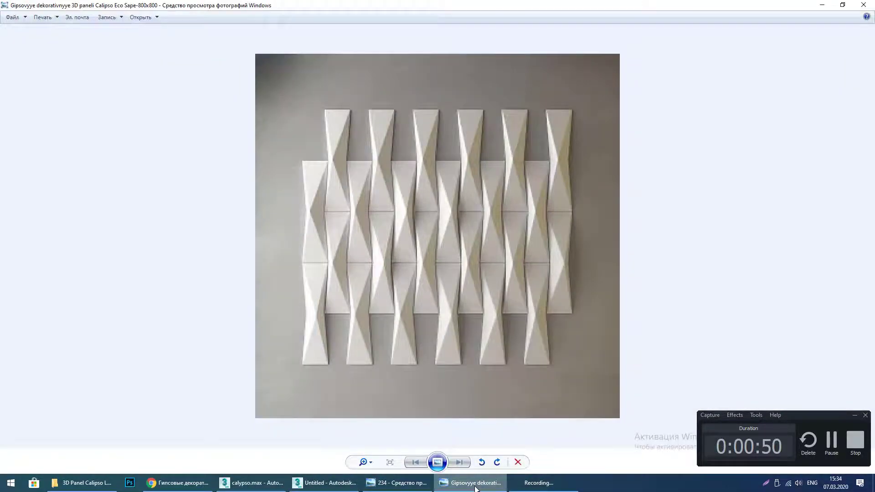
left_click(474, 483)
right_click(637, 119)
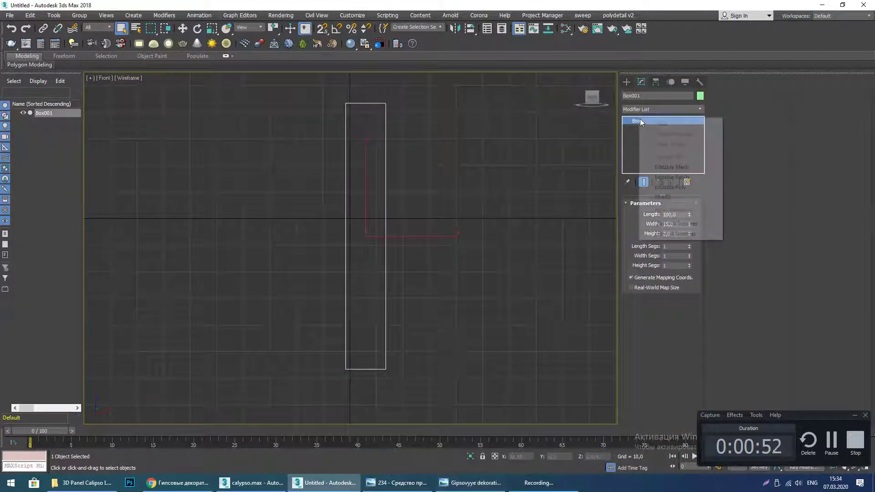
left_click(687, 186)
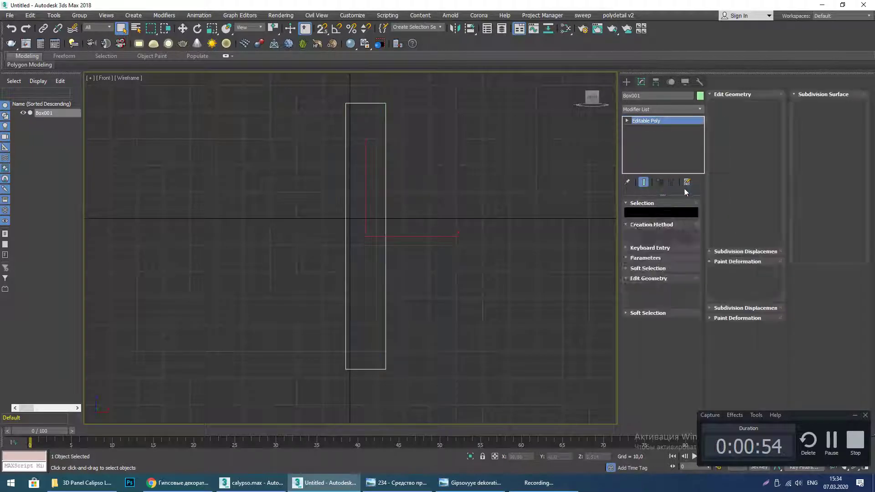
Bevel the box's front polygon with a height of 10 and an outline of about -6.96.
key("4")
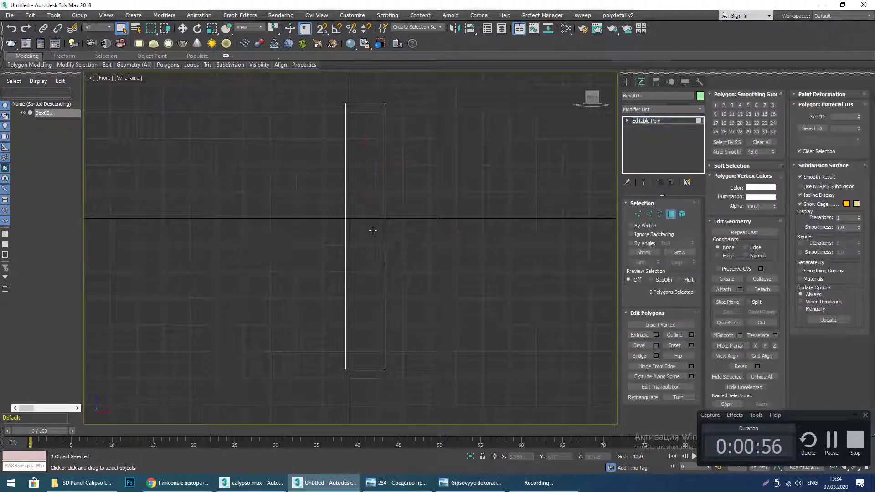
left_click(376, 237)
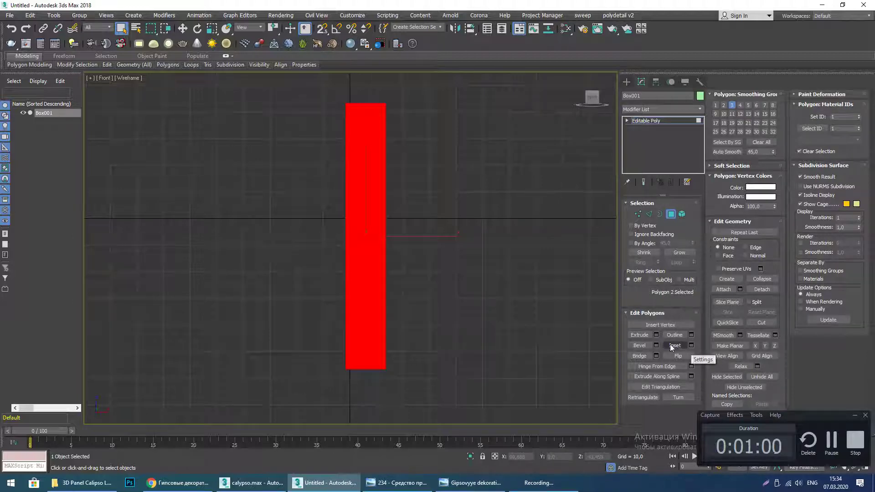
left_click(656, 345)
scroll(492, 273, "down", 3)
middle_click_drag(489, 272, 504, 290)
key("p")
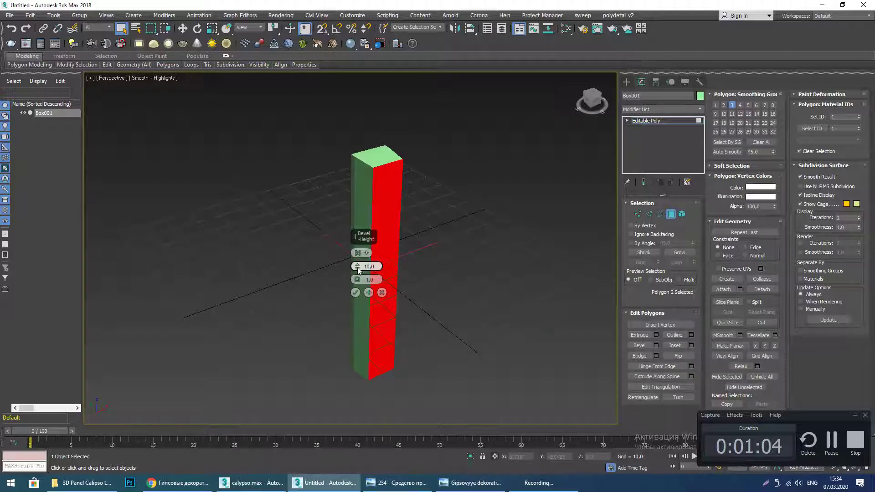
left_click_drag(357, 280, 355, 295)
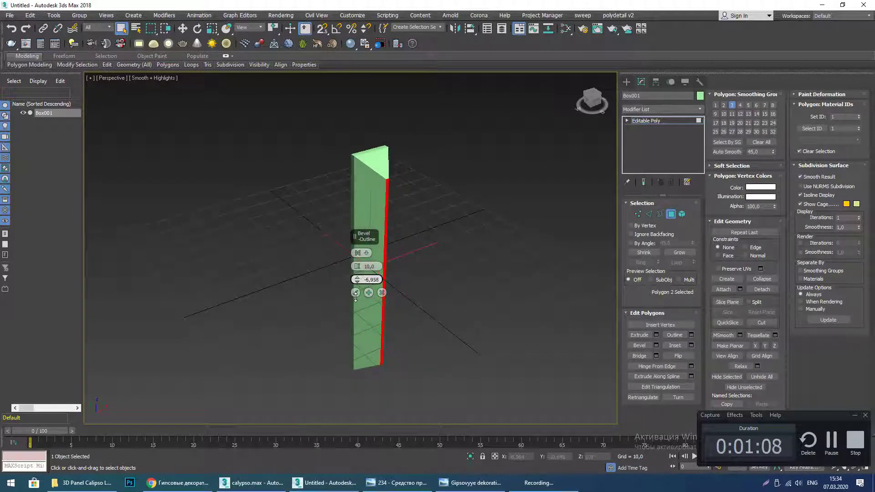
left_click(356, 292)
middle_click_drag(397, 273, 401, 275)
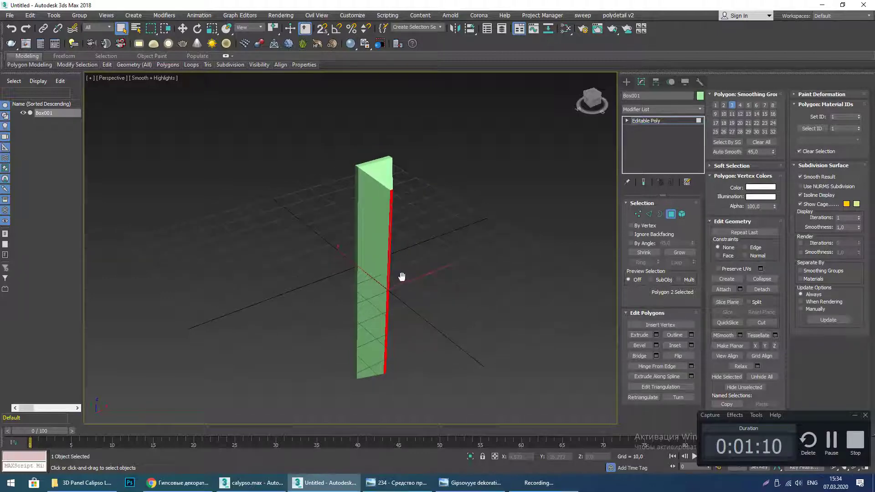
Collapse the four vertices of the bevel's narrow tip into a single apex vertex.
key("t")
scroll(403, 282, "down", 5)
key("1")
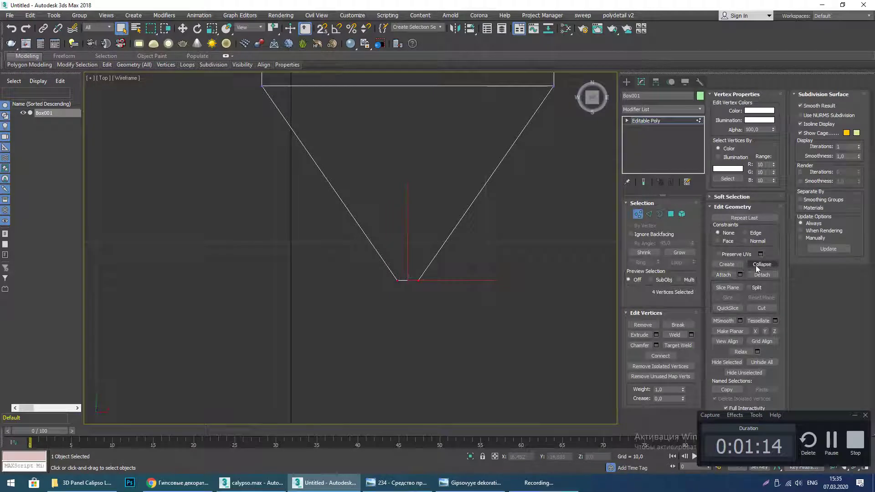
left_click(761, 264)
scroll(477, 272, "down", 4)
key("f")
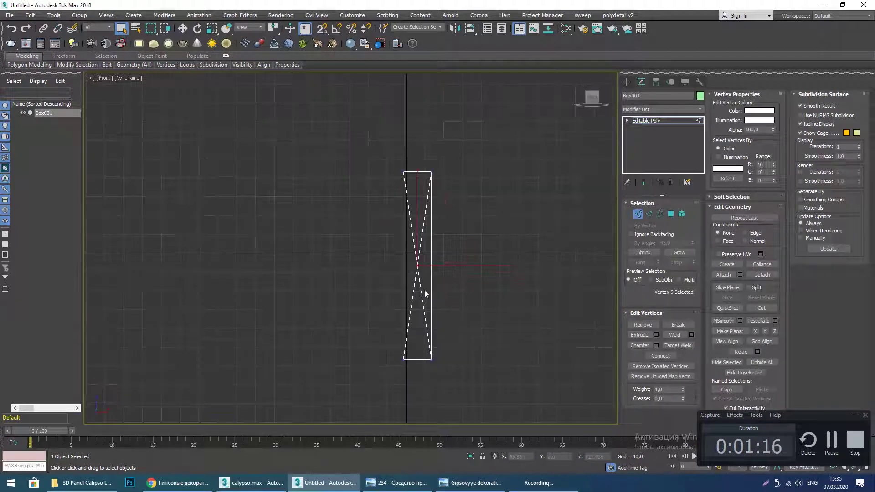
Compare with the reference photo and move the apex vertex off centre along X to about 1.38.
left_click(477, 483)
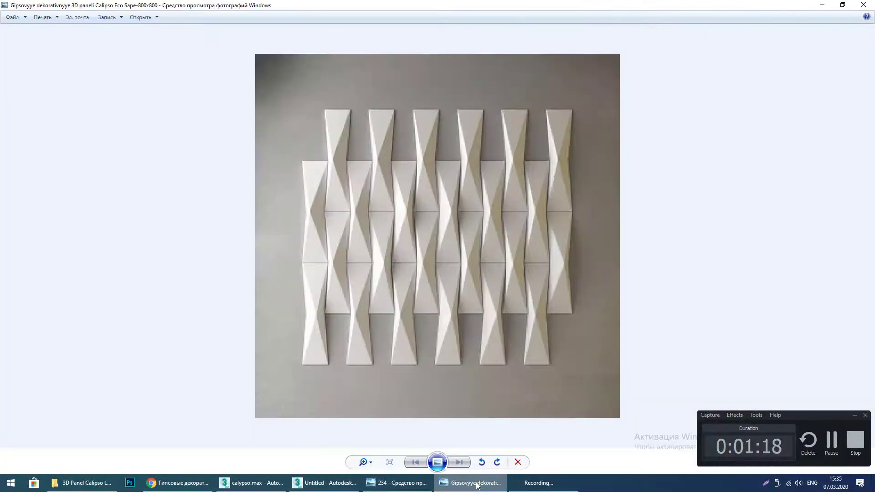
left_click(476, 483)
scroll(475, 260, "up", 3)
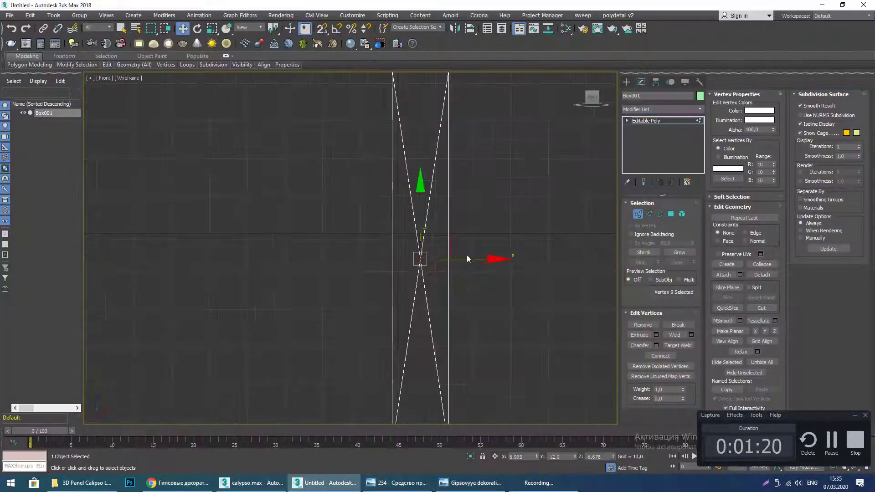
scroll(441, 291, "down", 4)
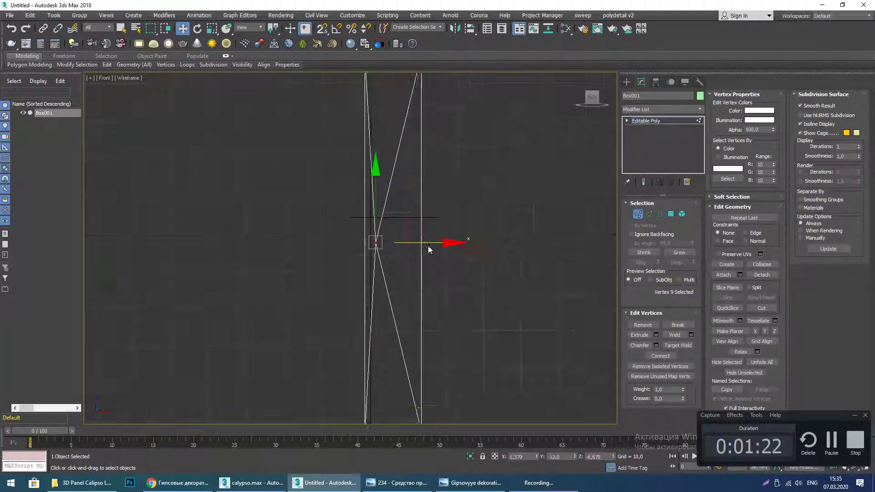
scroll(441, 287, "up", 2)
key("p")
mouse_move(434, 277)
middle_mouse_down("alt")
mouse_move(386, 281)
mouse_move(413, 349)
middle_mouse_up("alt")
Recheck the reference photo, move the apex vertex about 4.46 units along X back to the strip's centre, and leave vertex editing.
left_click(470, 484)
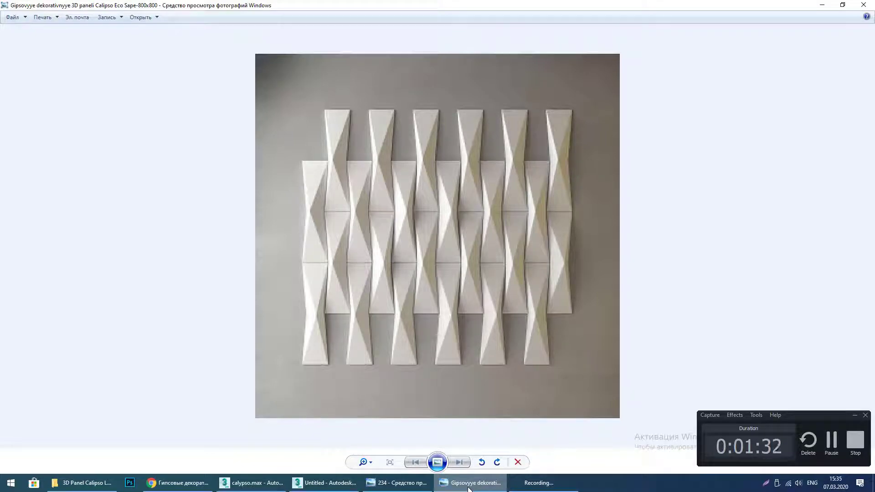
left_click(467, 487)
scroll(442, 358, "up", 2)
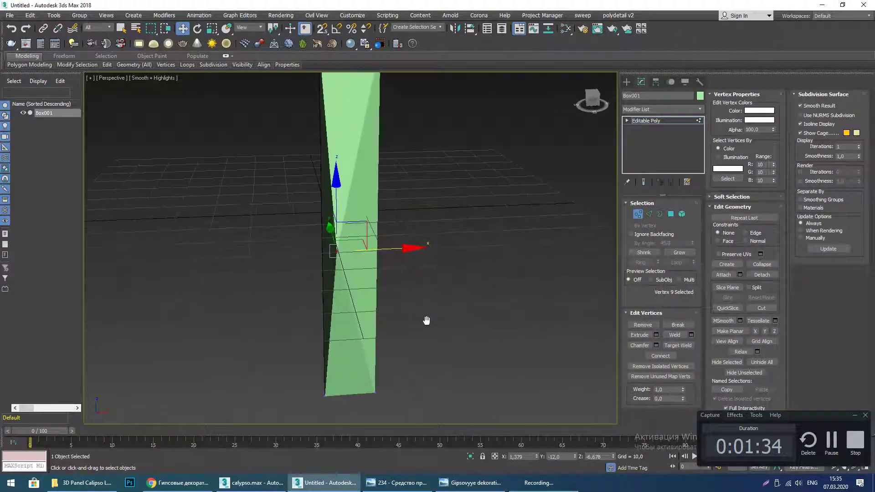
key("f")
scroll(427, 321, "up", 3)
left_click_drag(381, 219, 404, 219)
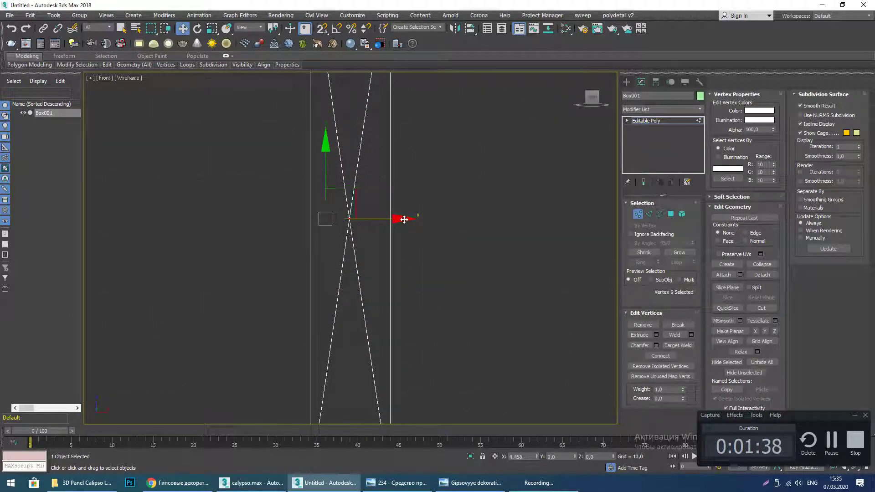
scroll(403, 227, "down", 3)
key("q")
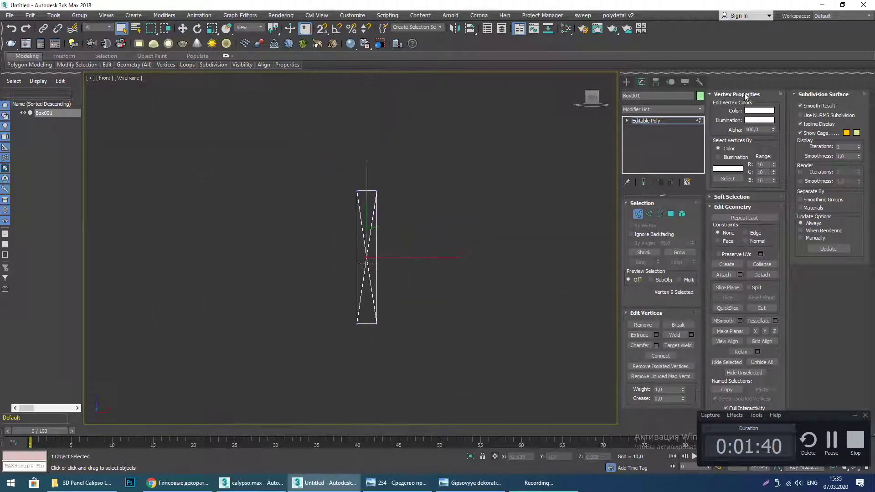
left_click(626, 82)
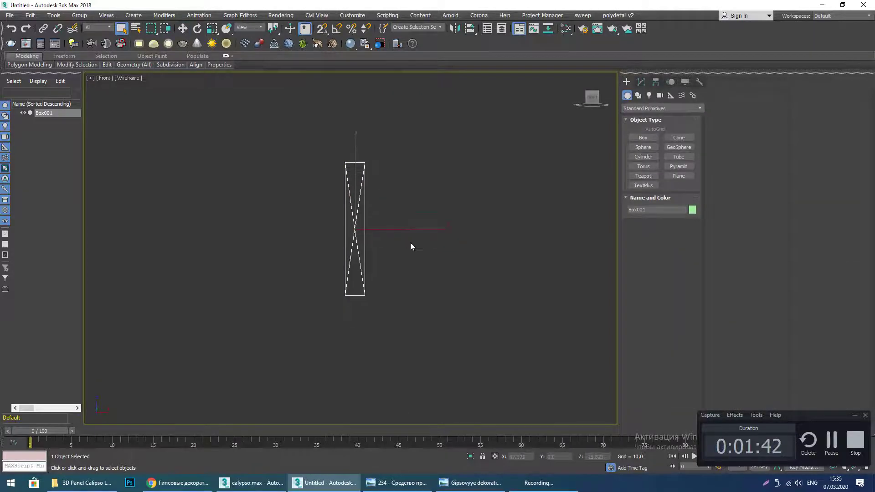
Save the scene in the desktop folder 3D Panel Calipso Lux Ruby Piramide as "3D Panel Calipso Lux Ruby Piramide Max 2018".
key("ctrl+s")
left_click(26, 97)
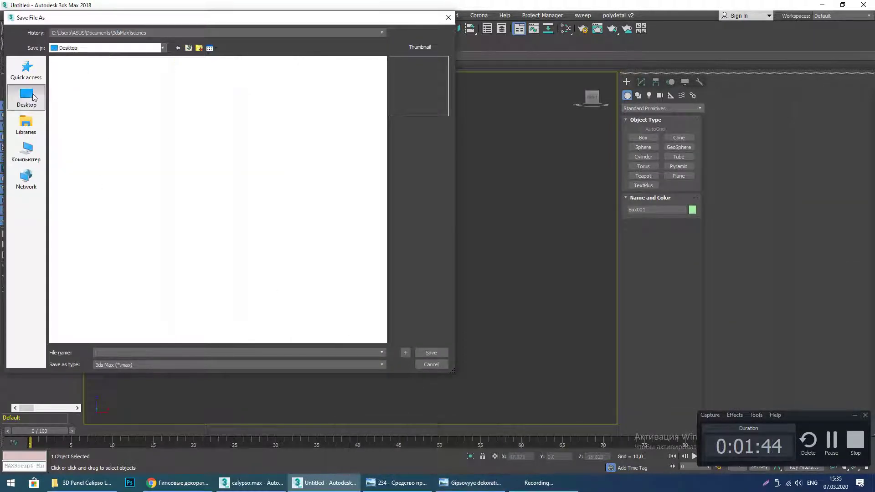
left_click(114, 164)
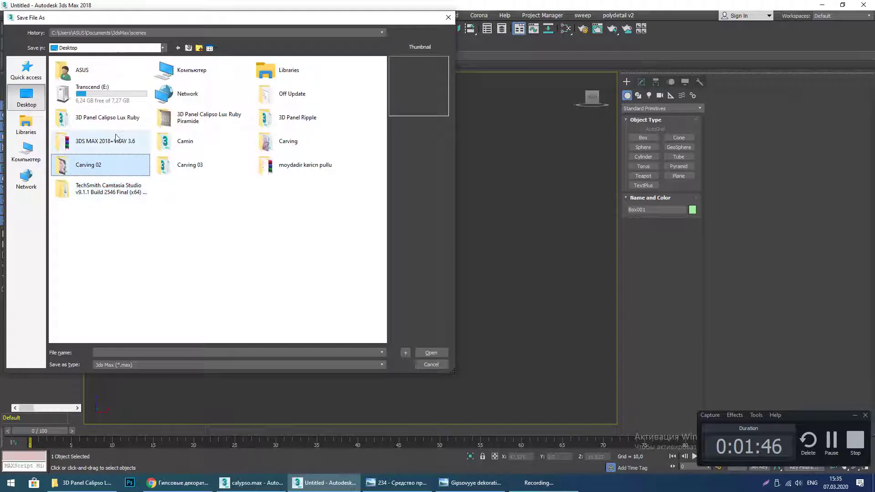
double_click(228, 119)
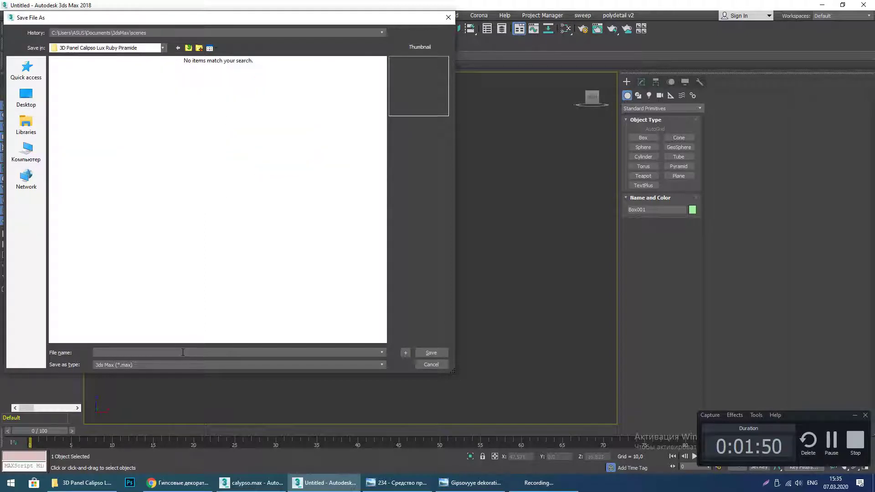
type("3D Panel Calipso Lux Ruby Piramide")
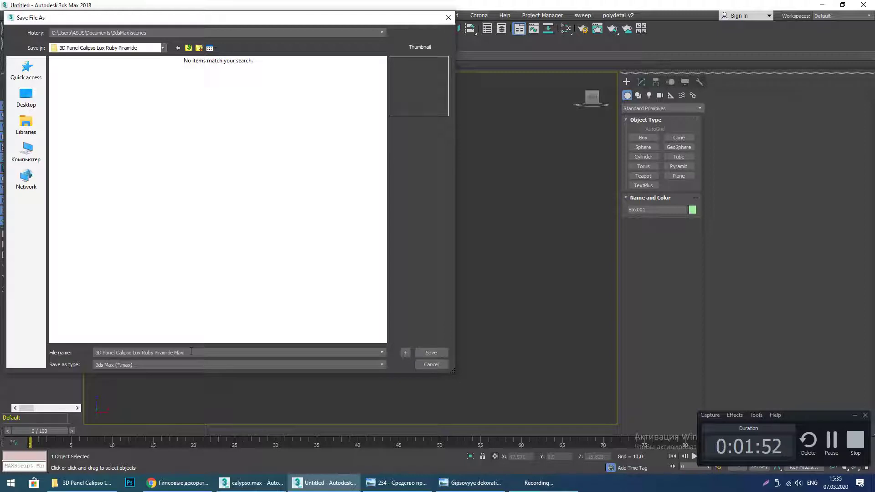
key("Return")
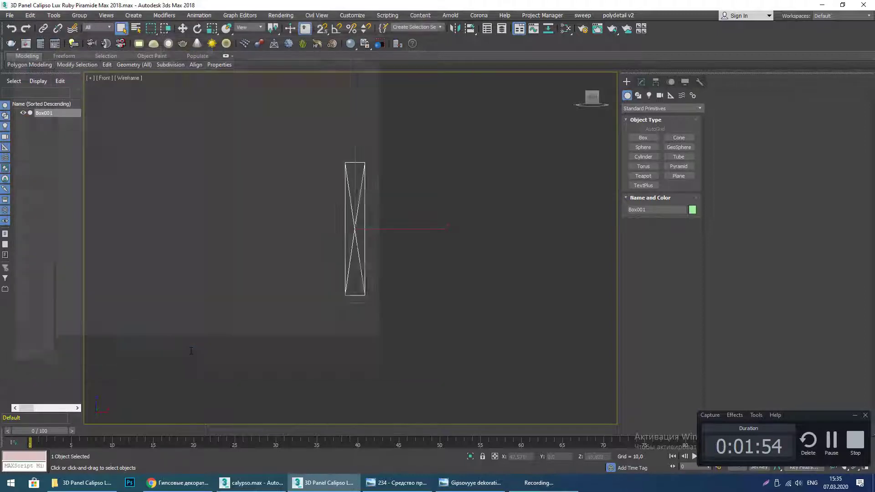
Check the strip layout in the reference photo and clone the strip along X as 11 copies placed edge to edge.
middle_click_drag(385, 280, 340, 279)
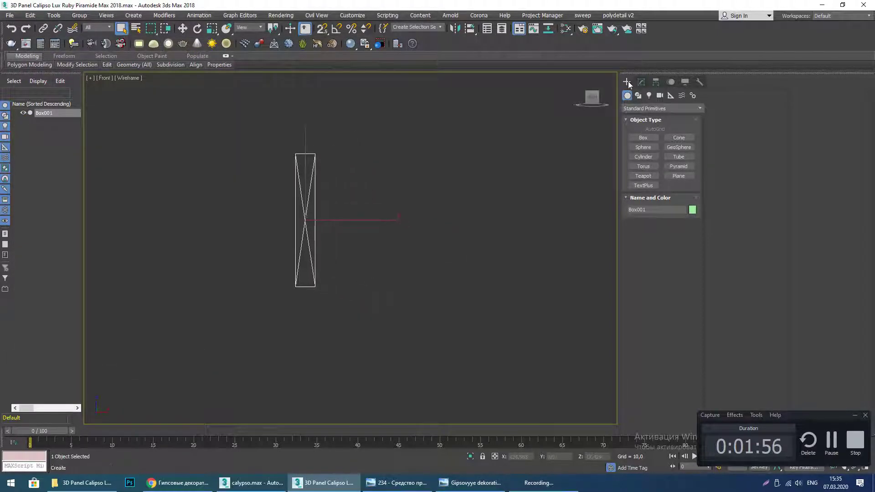
left_click(472, 482)
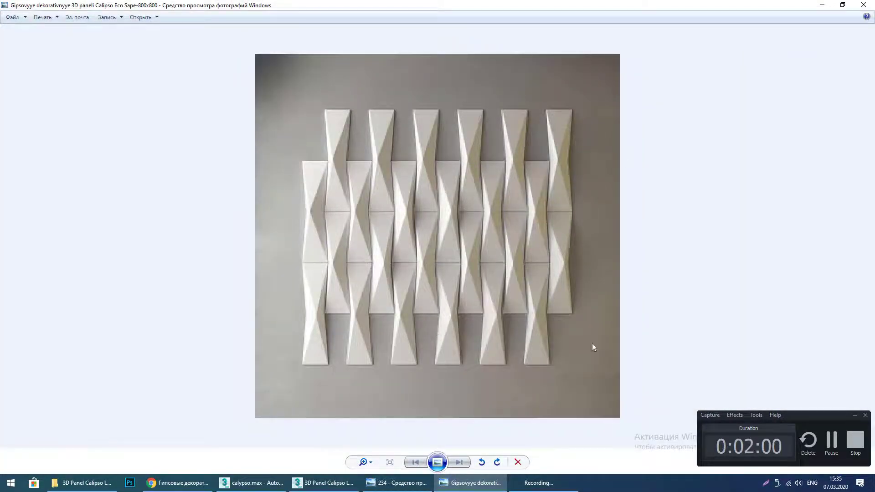
left_click(821, 5)
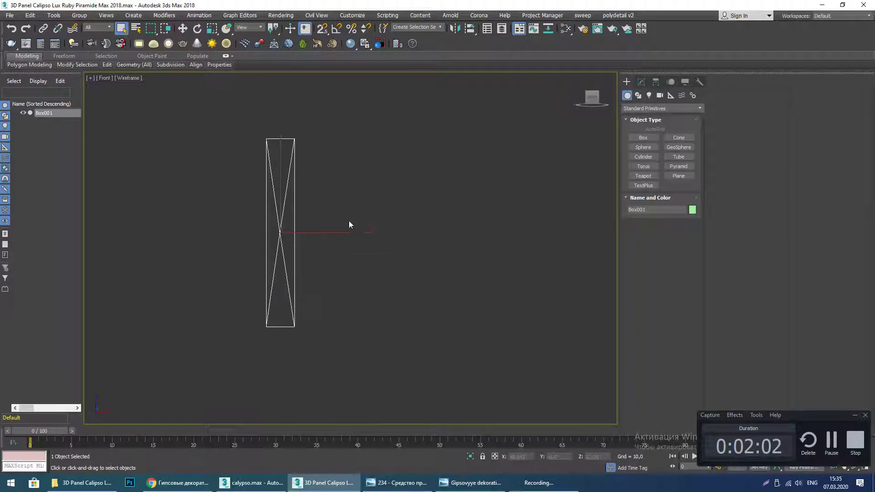
key("w")
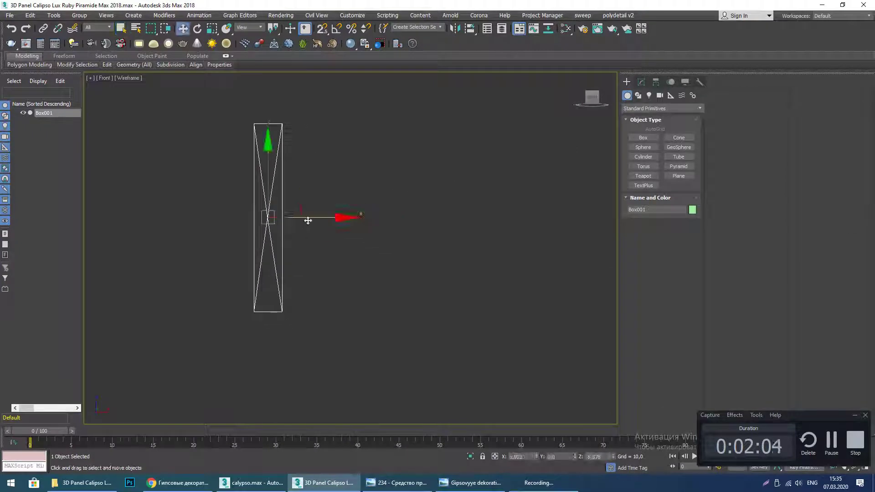
left_click(472, 484)
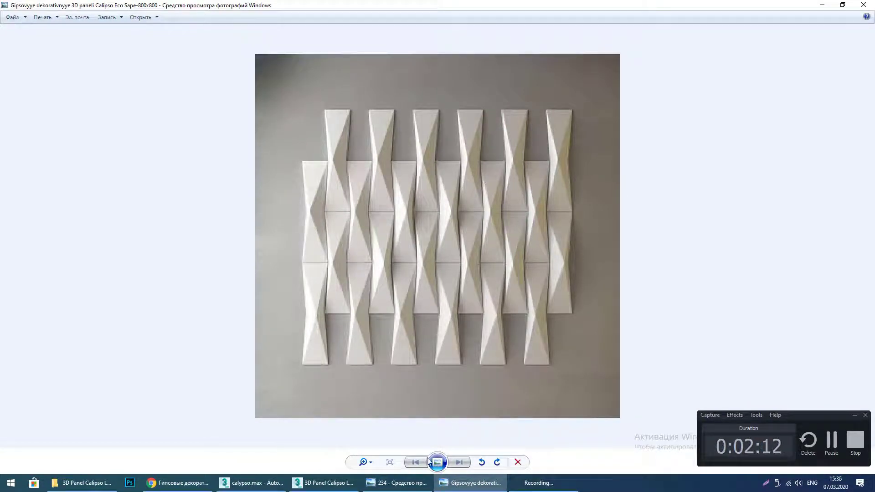
left_click(306, 483)
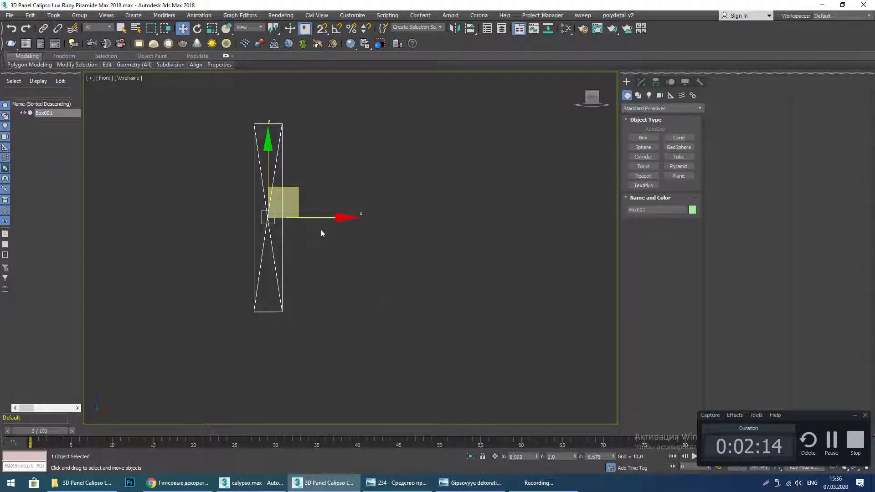
left_click_drag(308, 217, 354, 221)
type("11")
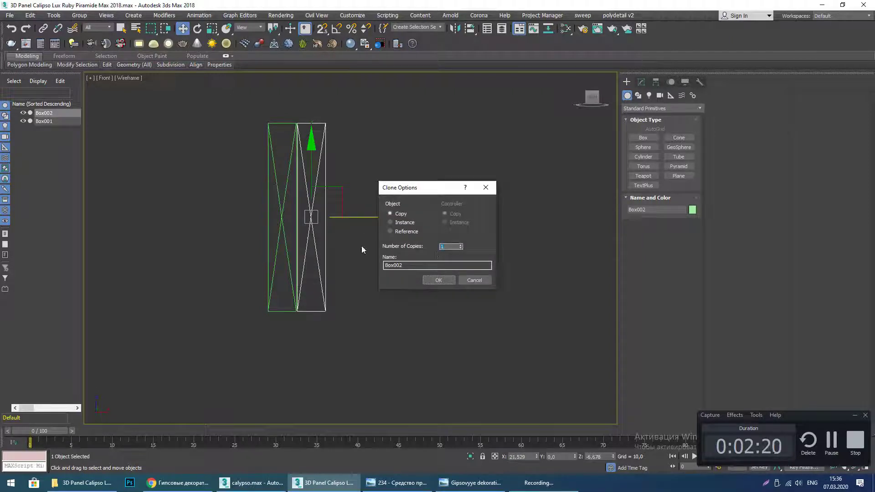
left_click(447, 283)
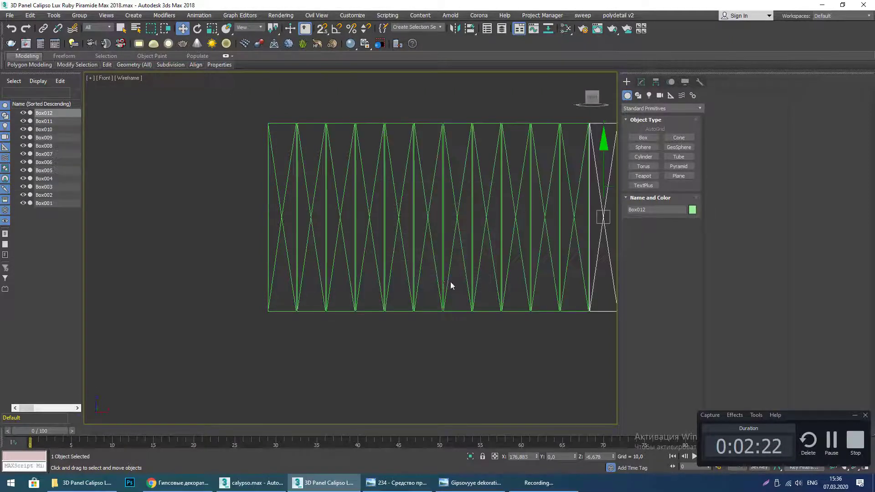
scroll(403, 264, "down", 3)
key("q")
left_click(397, 230)
scroll(397, 232, "up", 2)
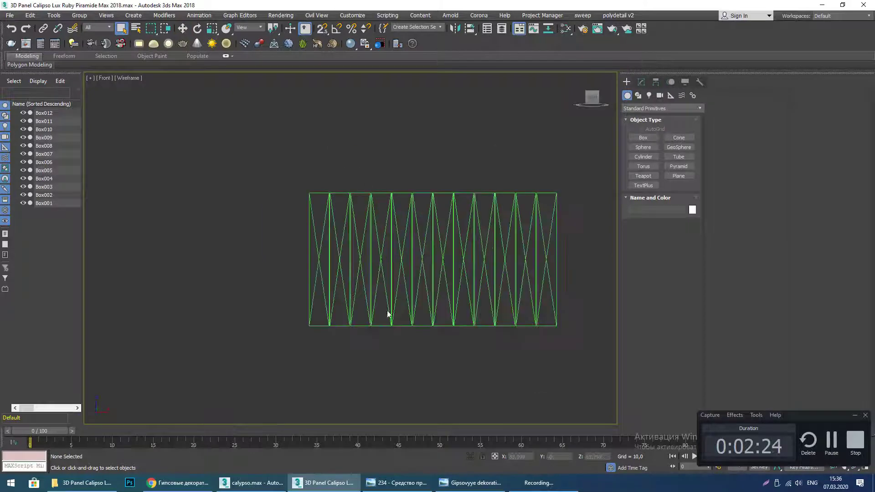
Following the reference photo, select every second strip starting from the second one and move these six down by half a strip length.
left_click(472, 483)
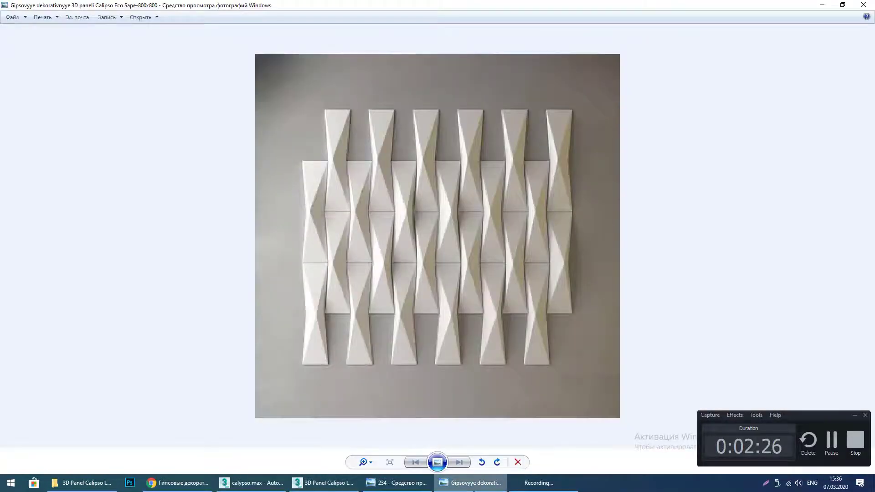
key("alt+Tab")
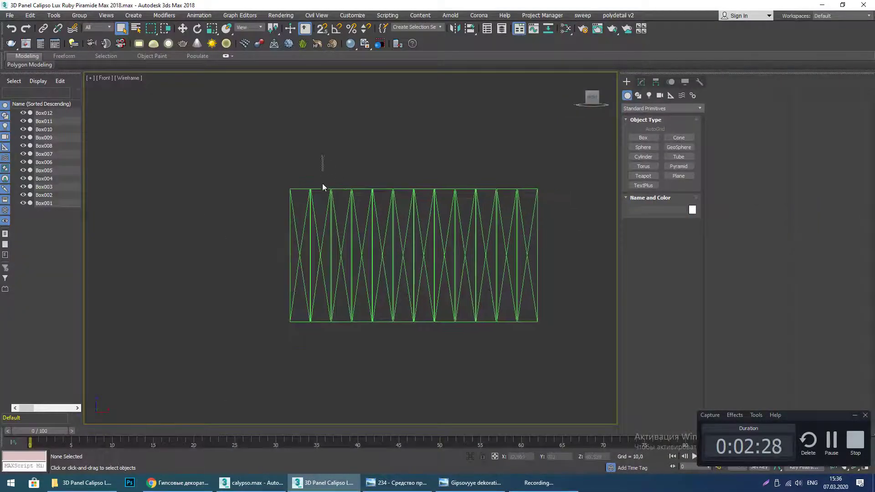
left_click(331, 193)
left_click(358, 203, "ctrl")
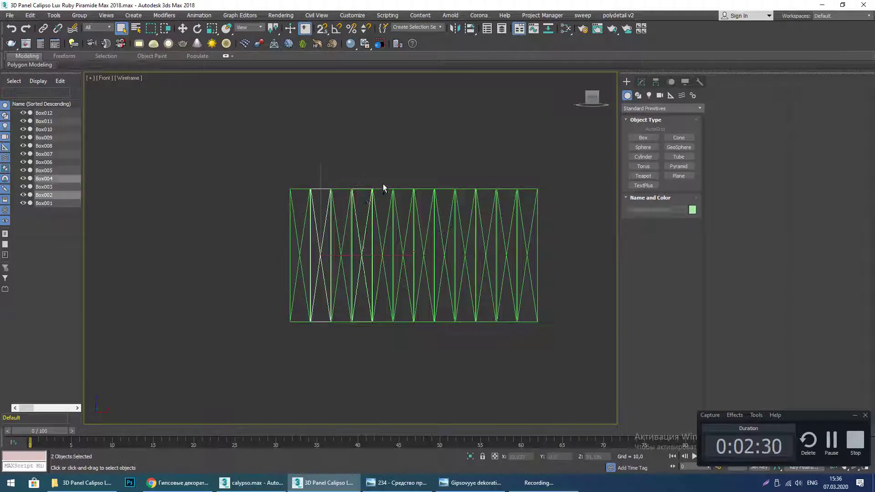
left_click(405, 195, "ctrl")
left_click(444, 198, "ctrl")
left_click(486, 195, "ctrl")
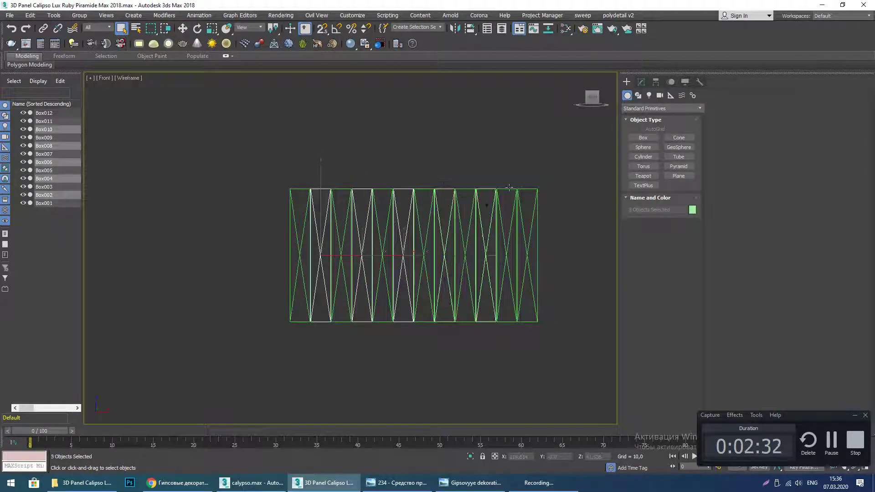
left_click(528, 238, "ctrl")
key("w")
middle_click_drag(528, 238, 509, 181)
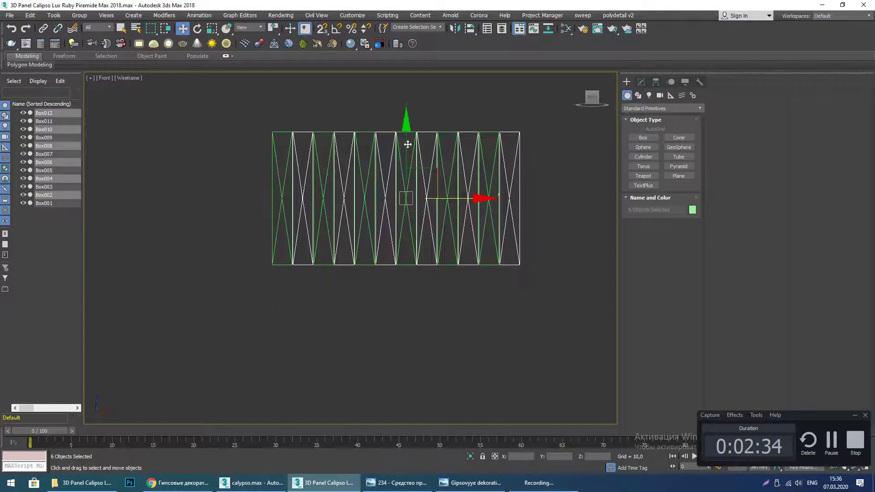
left_click_drag(407, 145, 399, 245)
scroll(407, 224, "up", 4)
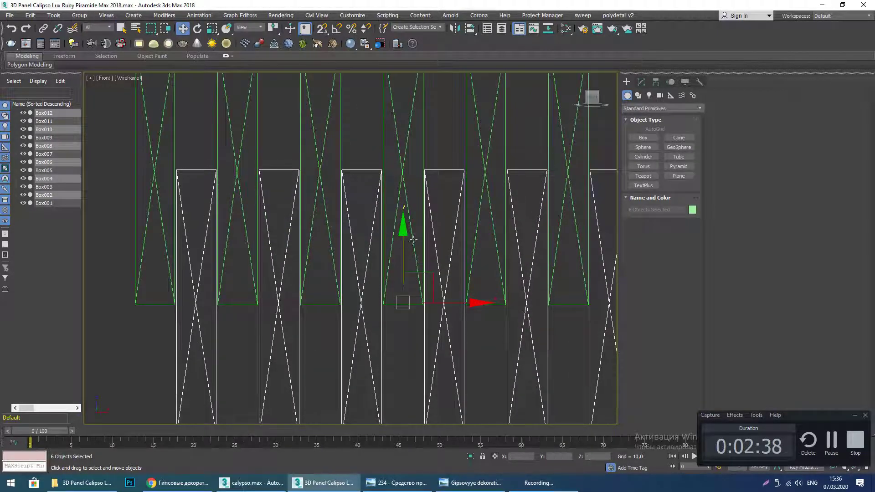
scroll(413, 240, "down", 4)
Select all 12 strips and clone them once as a copy, one full strip length straight down.
left_click_drag(302, 154, 540, 306)
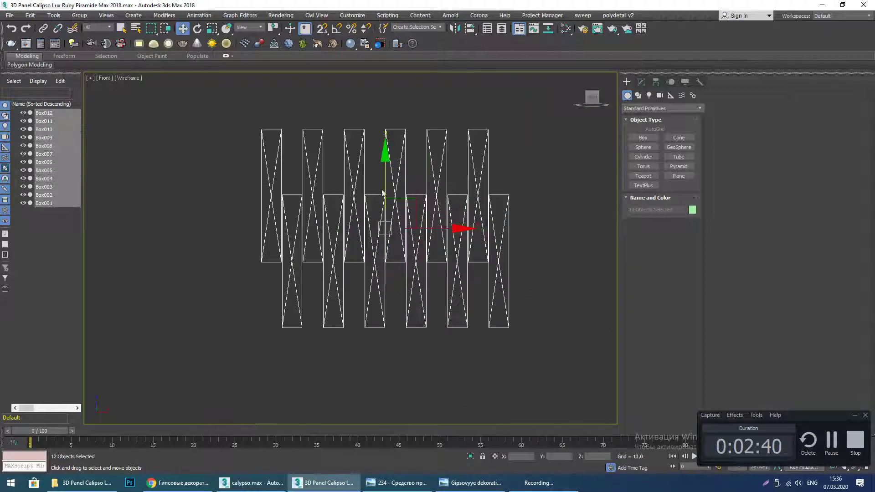
mouse_move(387, 179)
left_mouse_down("shift")
mouse_move(387, 308)
mouse_move(403, 312)
left_mouse_up("shift")
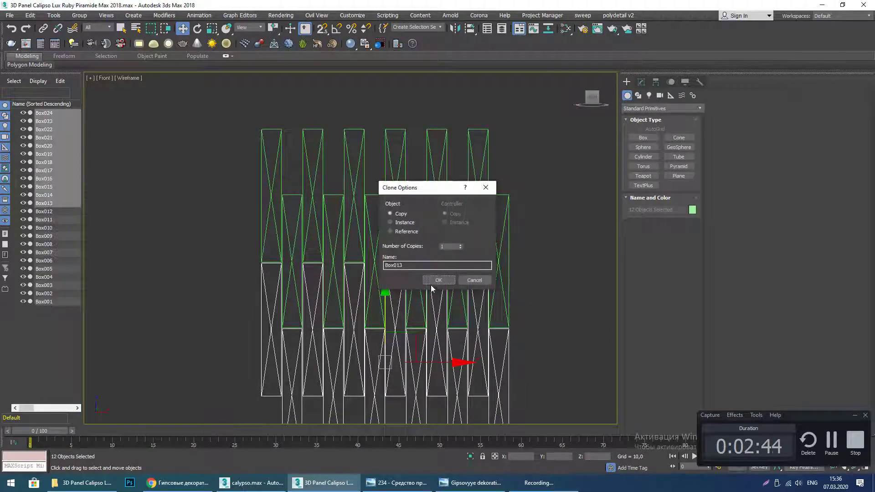
left_click(439, 283)
scroll(415, 258, "down", 4)
key("q")
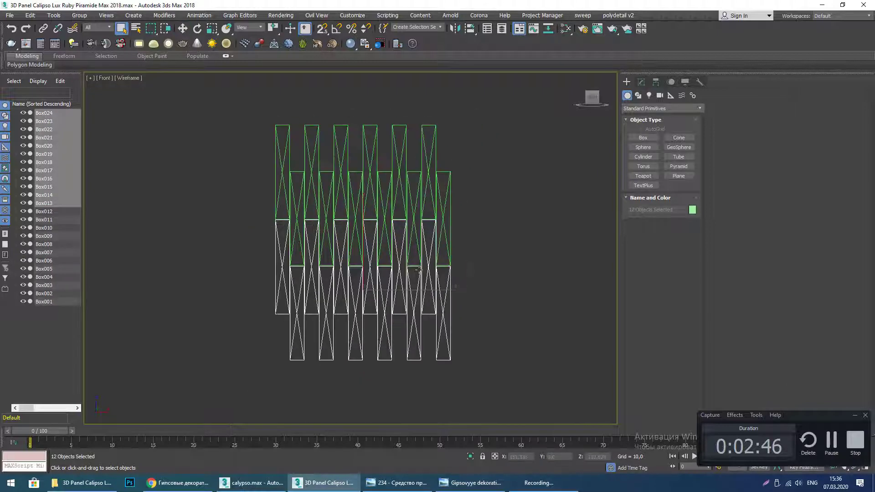
Examine the strip pattern in a shaded perspective view and compare its arrangement with the reference photo.
key("p")
scroll(410, 254, "down", 5)
middle_click_drag(443, 271, 368, 213)
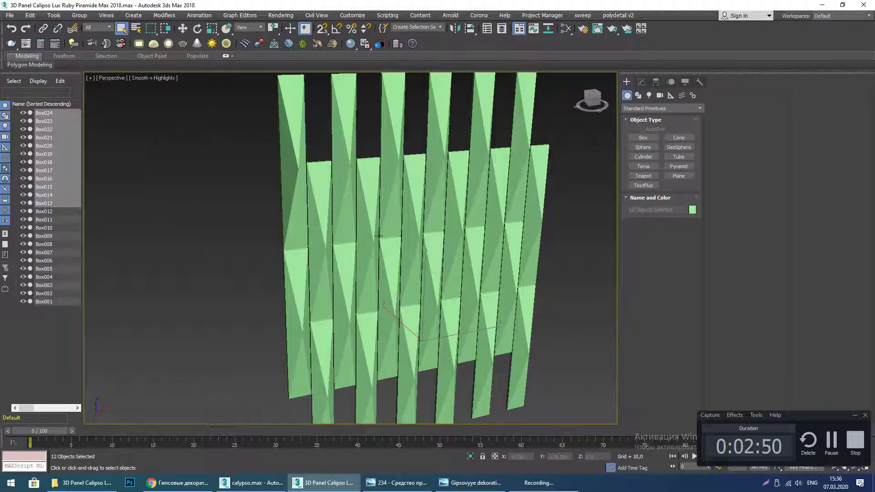
scroll(370, 214, "down", 5)
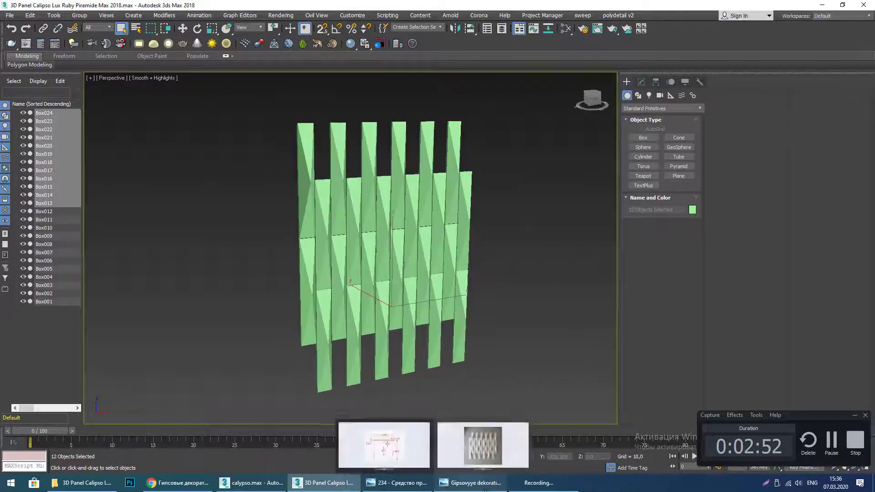
left_click(483, 488)
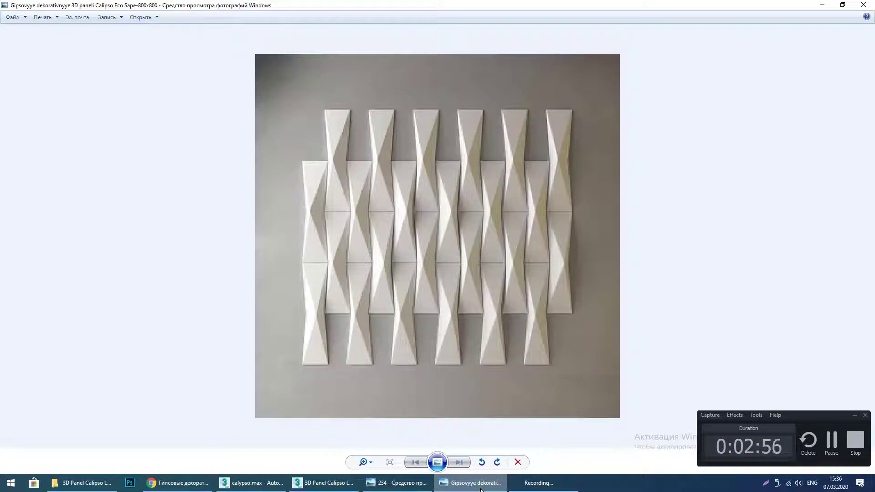
left_click(482, 489)
middle_click_drag(419, 291, 421, 311)
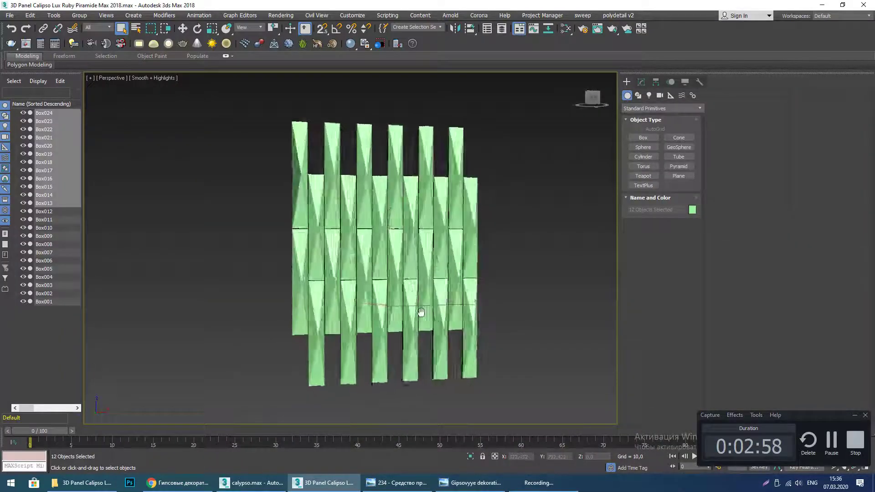
scroll(524, 371, "down", 3)
Select all the strips and group them under the name "3D Panel Calipso Lux Ruby Piramide".
key("ctrl+a")
scroll(319, 176, "up", 5)
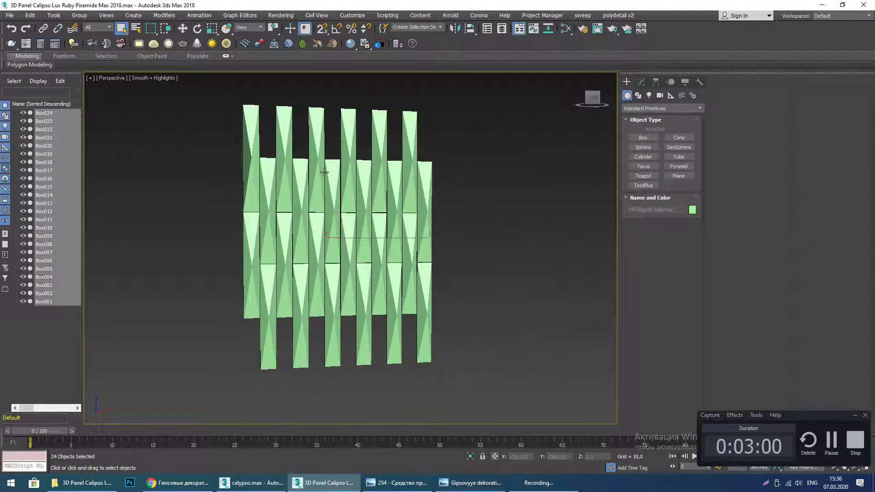
left_click(79, 15)
left_click(94, 23)
type("3D Panel Calipso Lux Ruby Piramide")
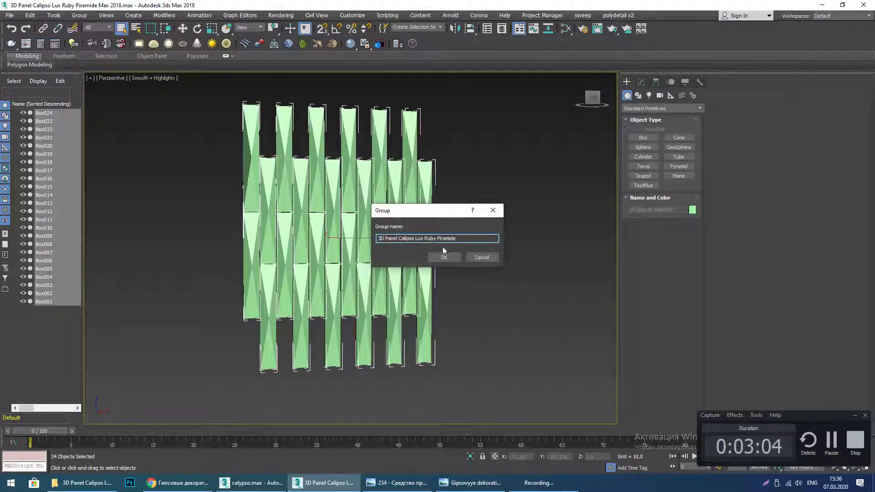
left_click(456, 258)
middle_click_drag(455, 262, 417, 263, "alt")
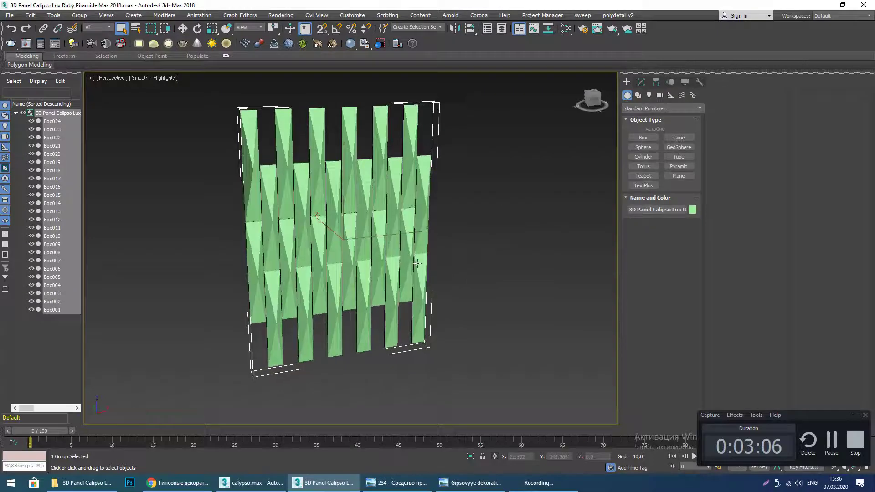
Create a VRayMtl node in the Slate Material Editor, place it mid-view and open its parameters.
key("m")
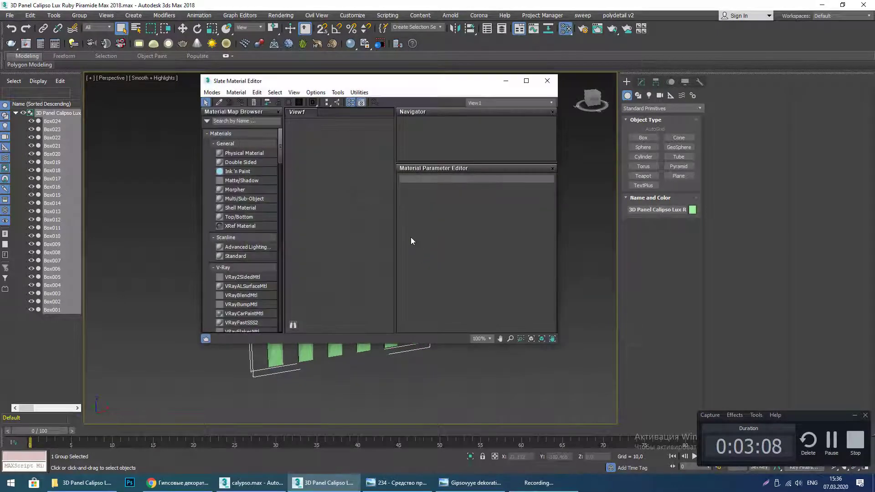
left_click(525, 78)
right_click(172, 129)
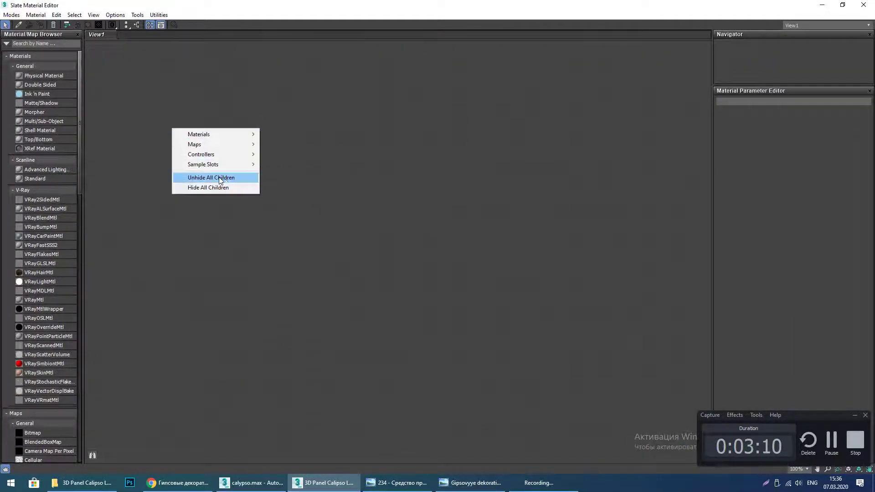
mouse_move(205, 139)
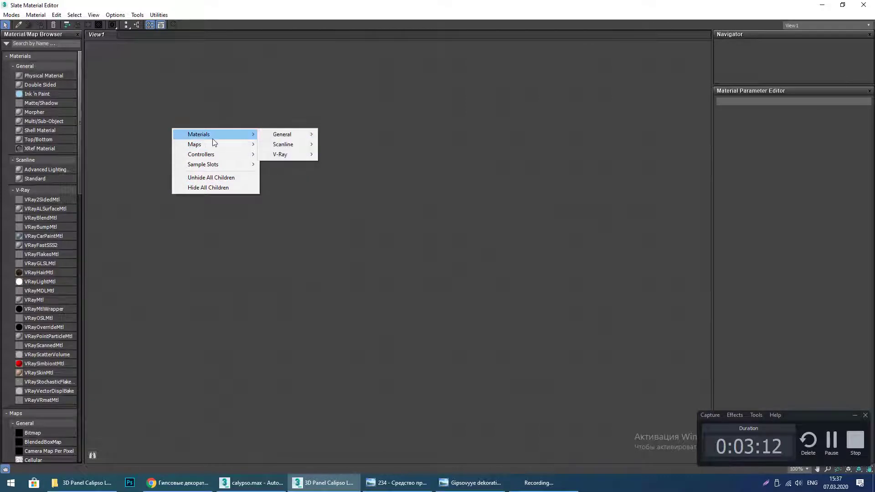
mouse_move(304, 156)
left_click(356, 256)
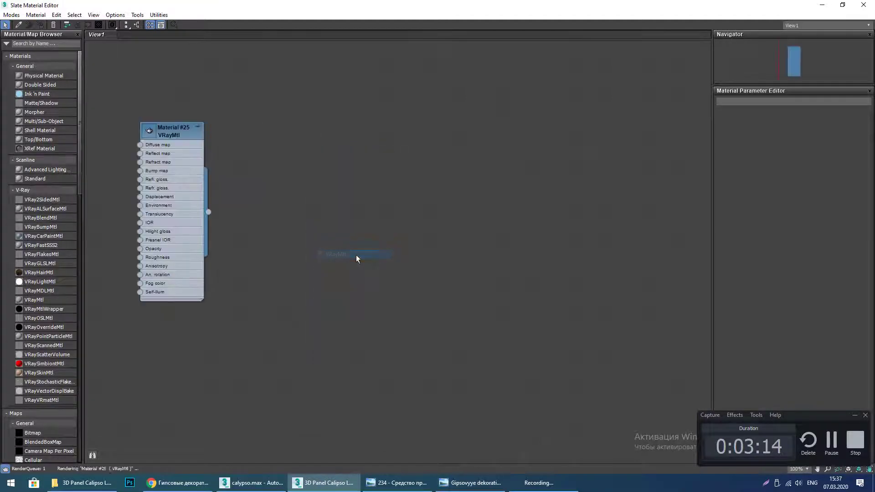
left_click_drag(173, 130, 409, 140)
double_click(387, 141)
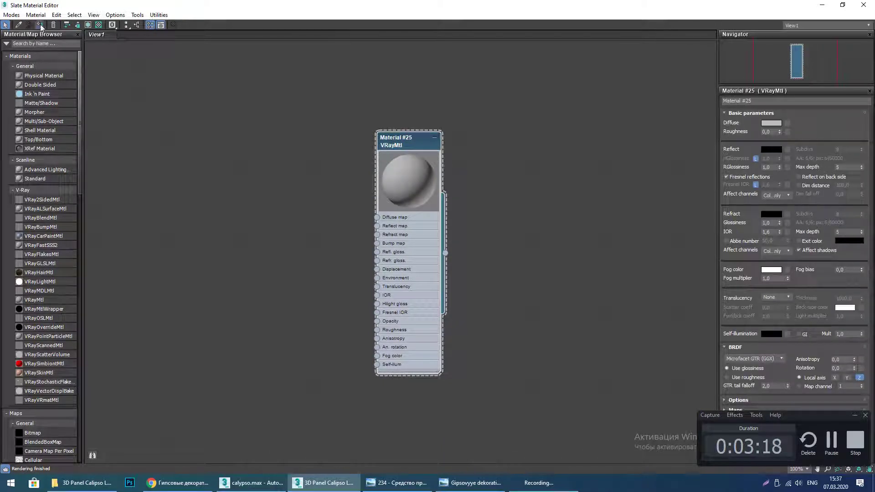
Set the VRayMtl's diffuse color to a light creamy beige, toning down its brightness slightly.
left_click(771, 123)
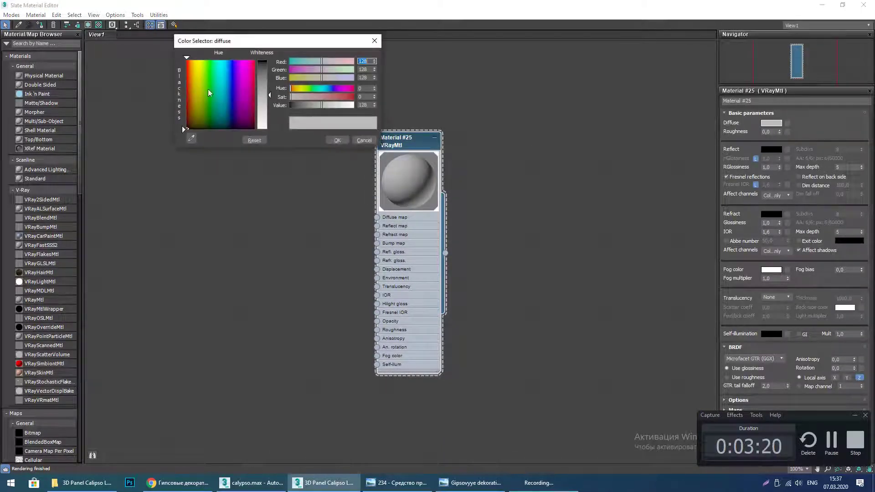
left_click_drag(208, 93, 195, 59)
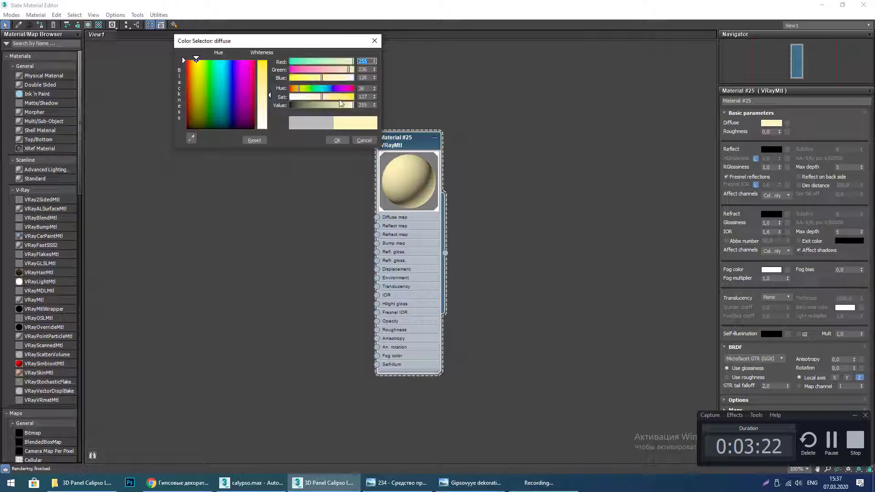
mouse_move(351, 106)
left_mouse_down()
mouse_move(337, 114)
mouse_move(350, 105)
left_mouse_up()
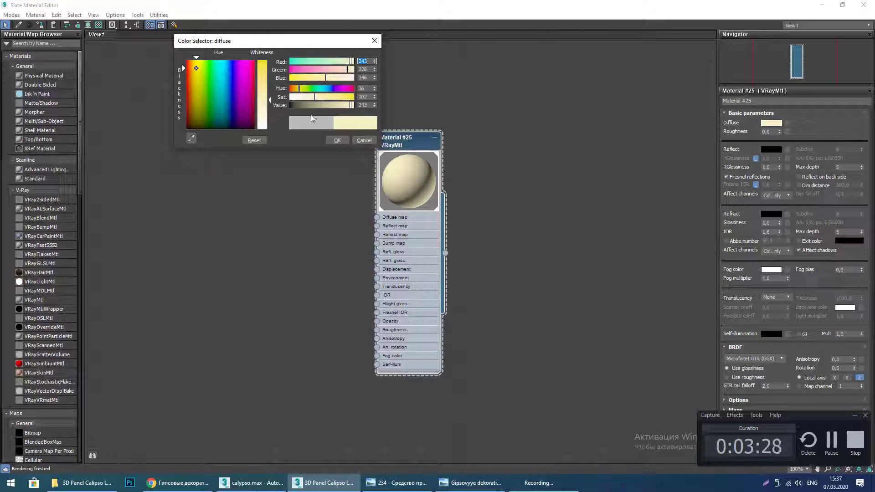
left_click(338, 141)
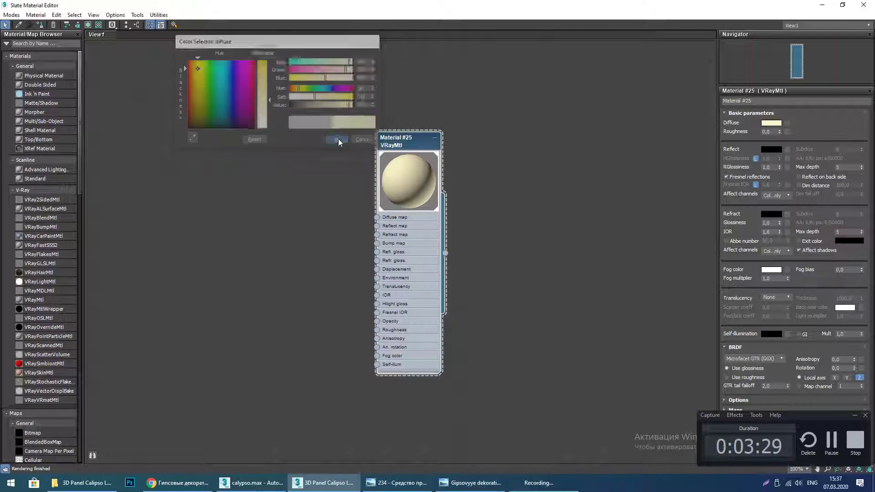
left_click(772, 123)
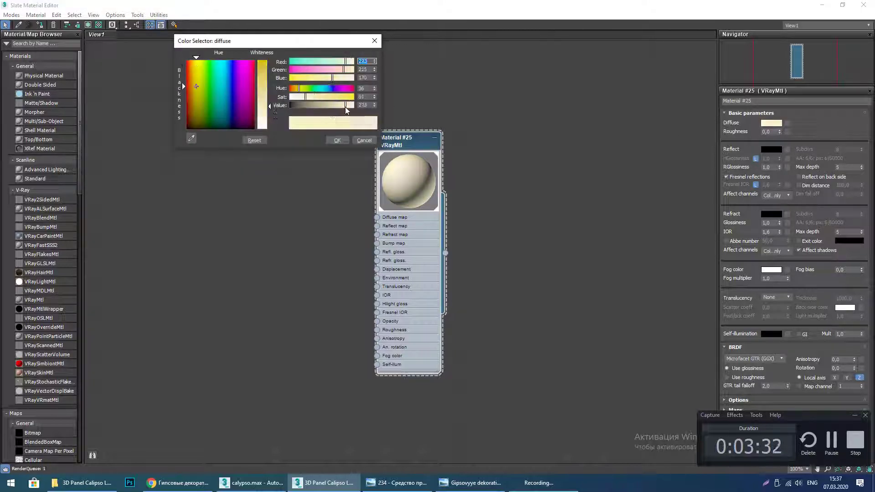
left_click_drag(345, 106, 341, 105)
left_click(337, 140)
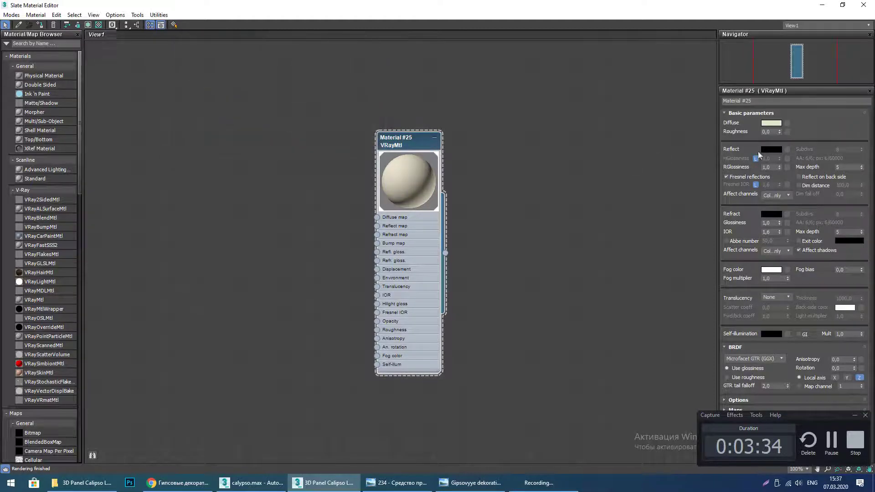
Set the material's reflection color to a neutral gray with a value of 150.
left_click(770, 149)
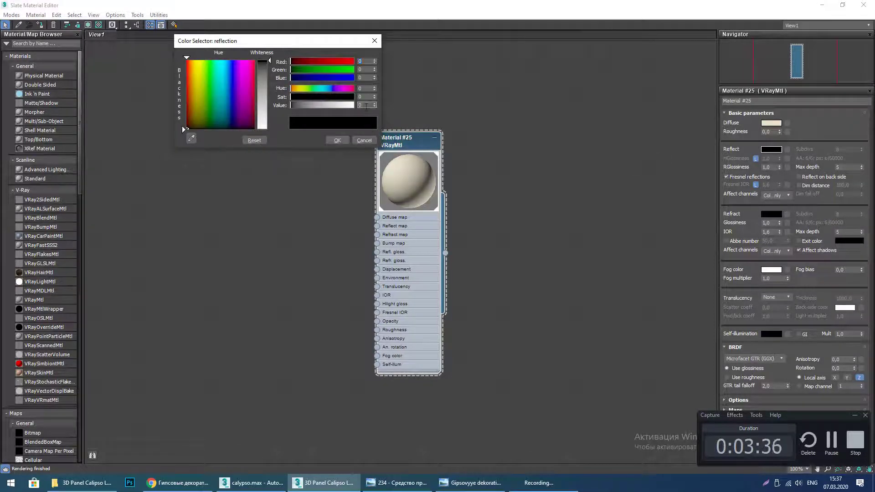
type("150")
key("Return")
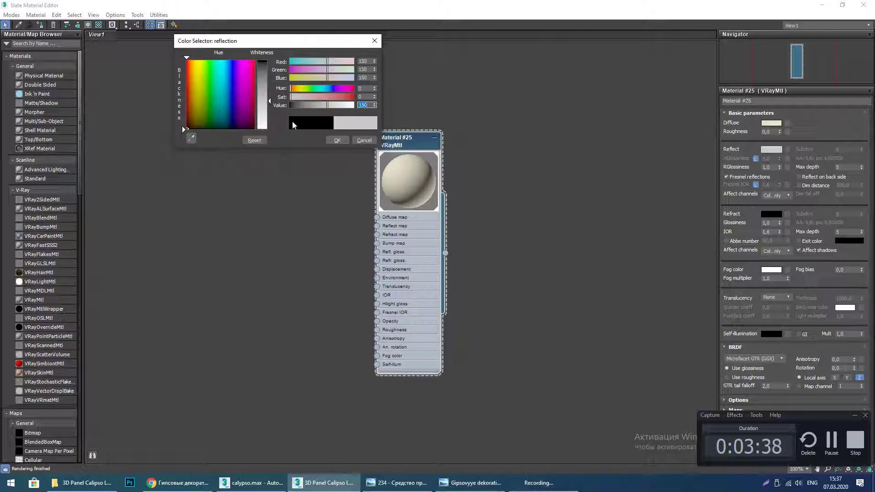
left_click(336, 141)
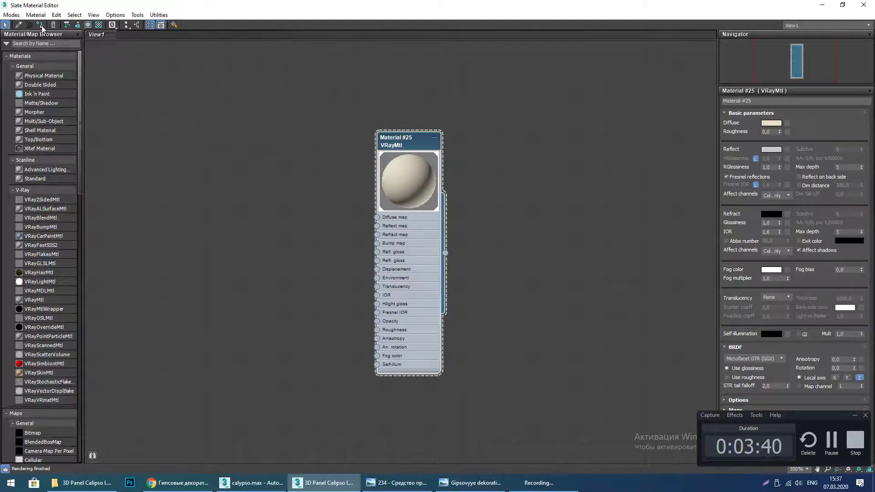
Show the material shaded in the viewport with a checkered preview background, and return to the unobstructed panel in the perspective view.
left_click(96, 24)
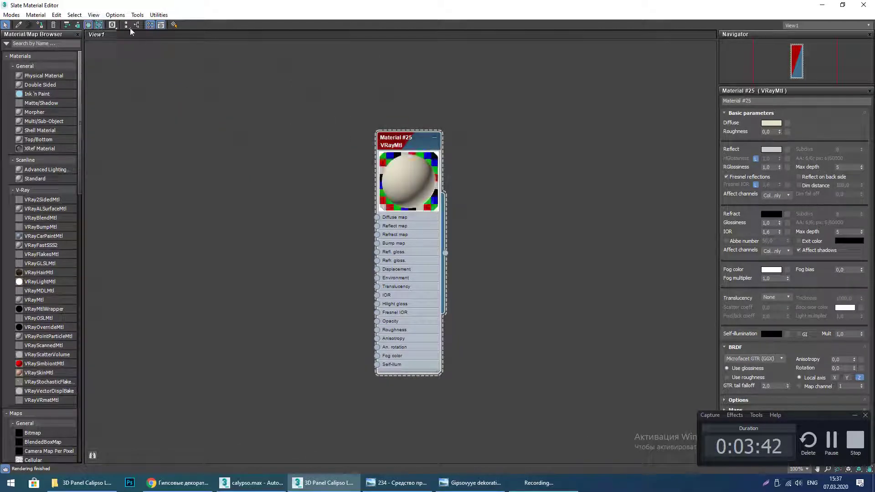
left_click(864, 6)
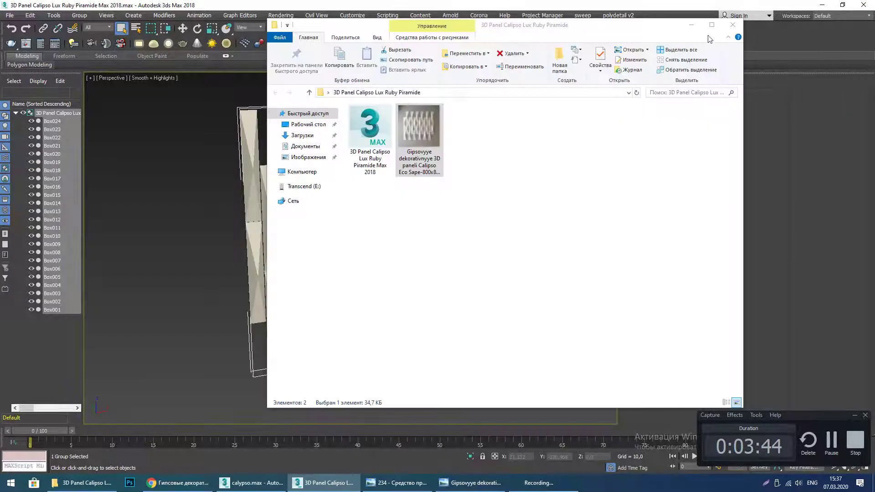
left_click(732, 27)
middle_click_drag(480, 223, 484, 191, "alt")
middle_click_drag(467, 231, 435, 292, "alt")
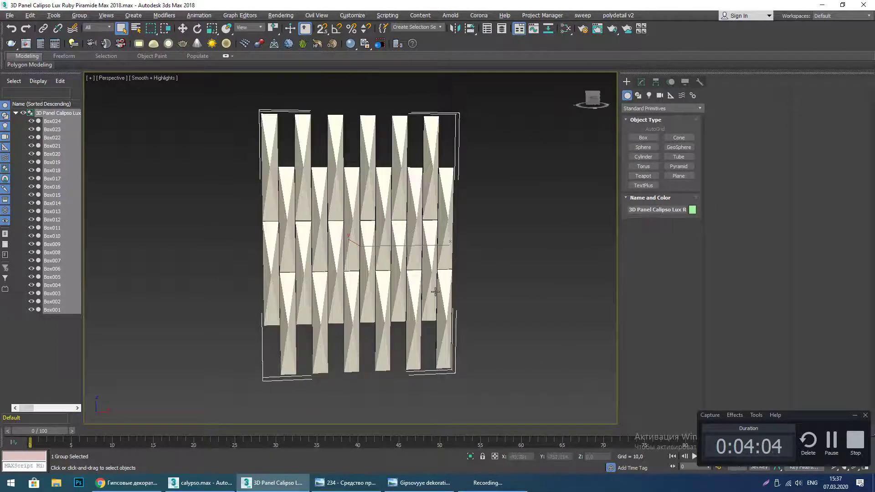